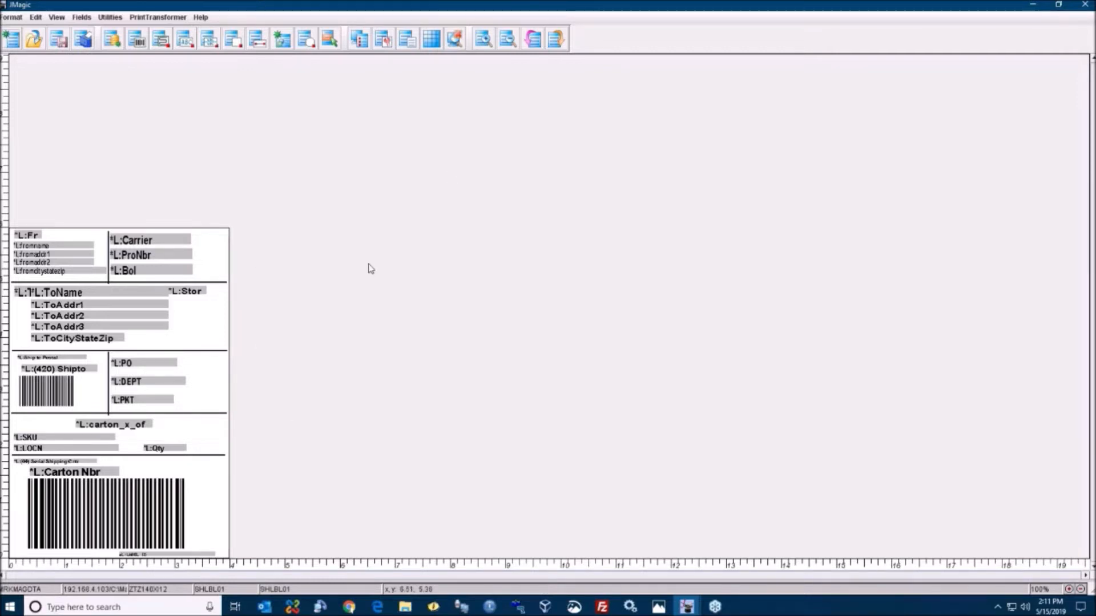
# Look through the formats stored for the ZTZ140XI12 device, then close the format chooser without opening one.
pyautogui.click(10, 18)
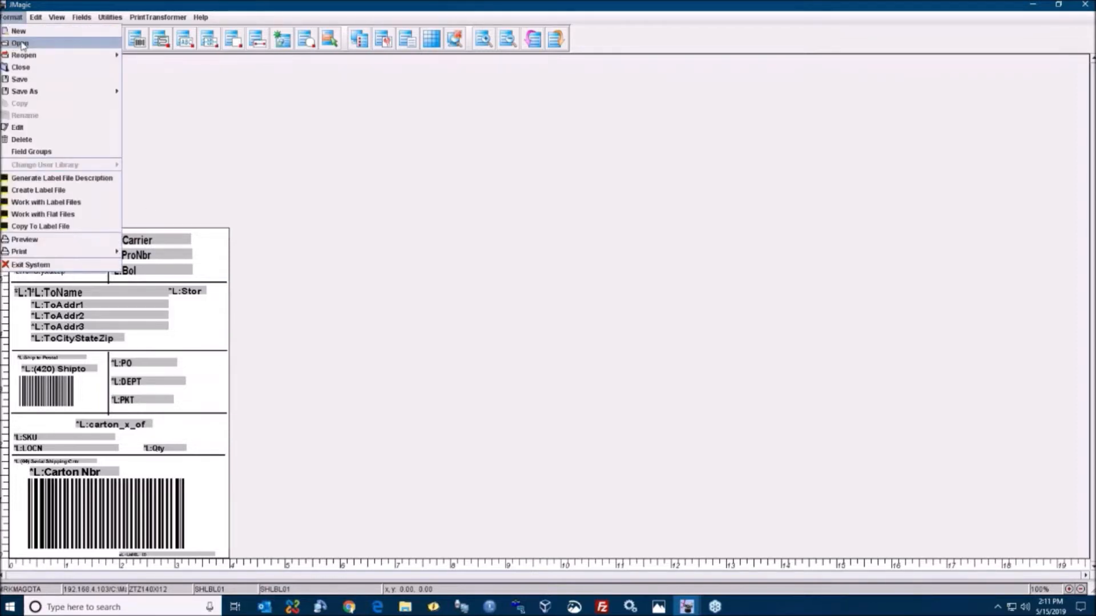
pyautogui.click(20, 43)
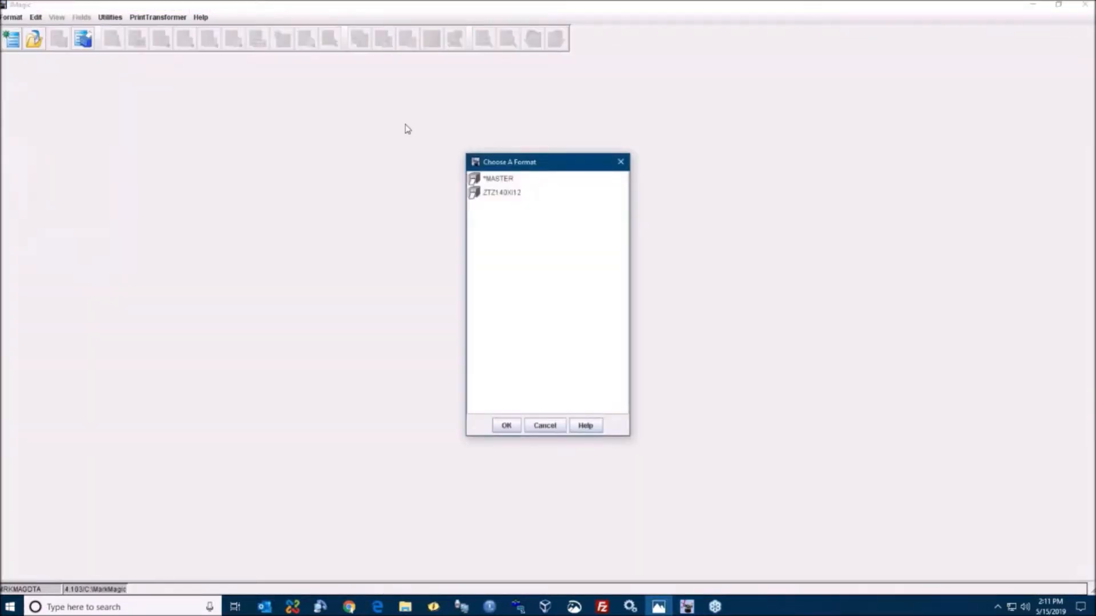
pyautogui.doubleClick(492, 195)
pyautogui.scroll(-6, 536, 303)
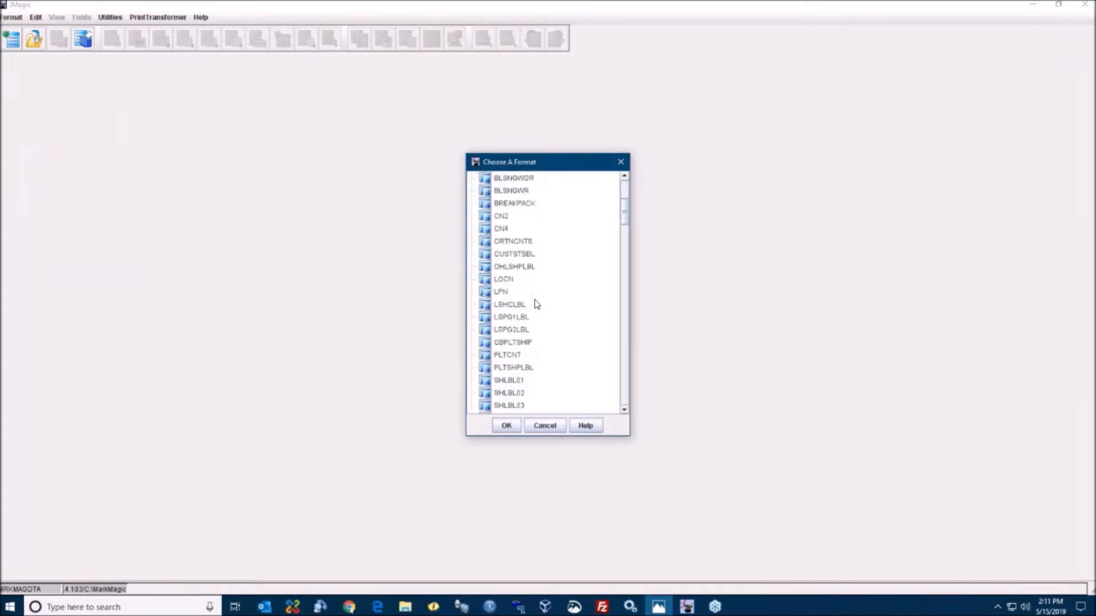
pyautogui.scroll(-3, 535, 304)
pyautogui.scroll(-15, 536, 304)
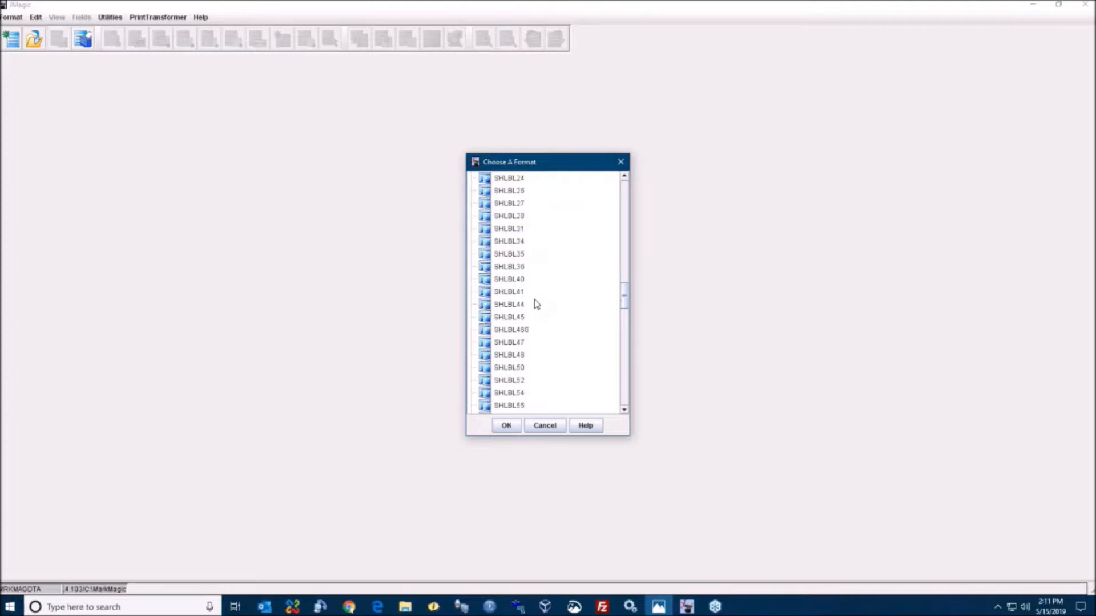
pyautogui.scroll(-10, 537, 304)
pyautogui.scroll(-10, 537, 304)
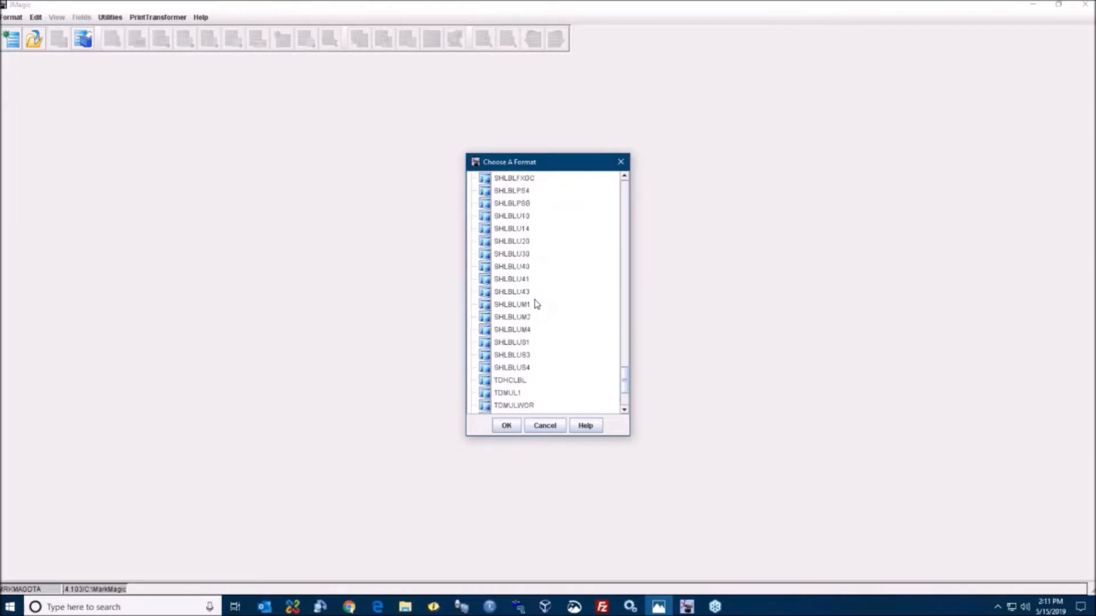
pyautogui.scroll(20, 537, 304)
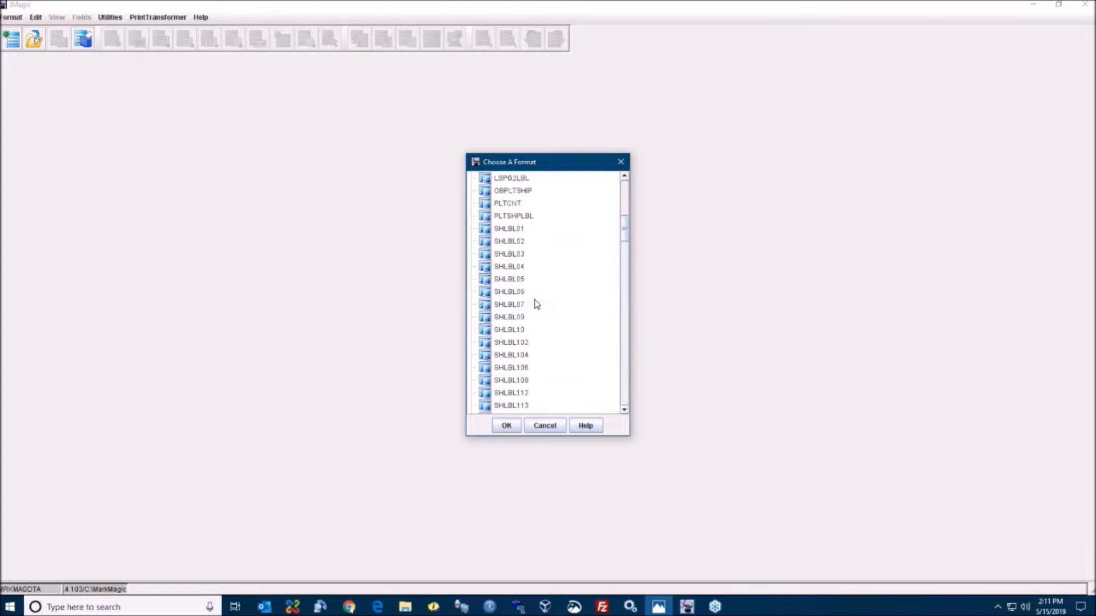
pyautogui.scroll(6, 536, 304)
pyautogui.scroll(4, 536, 303)
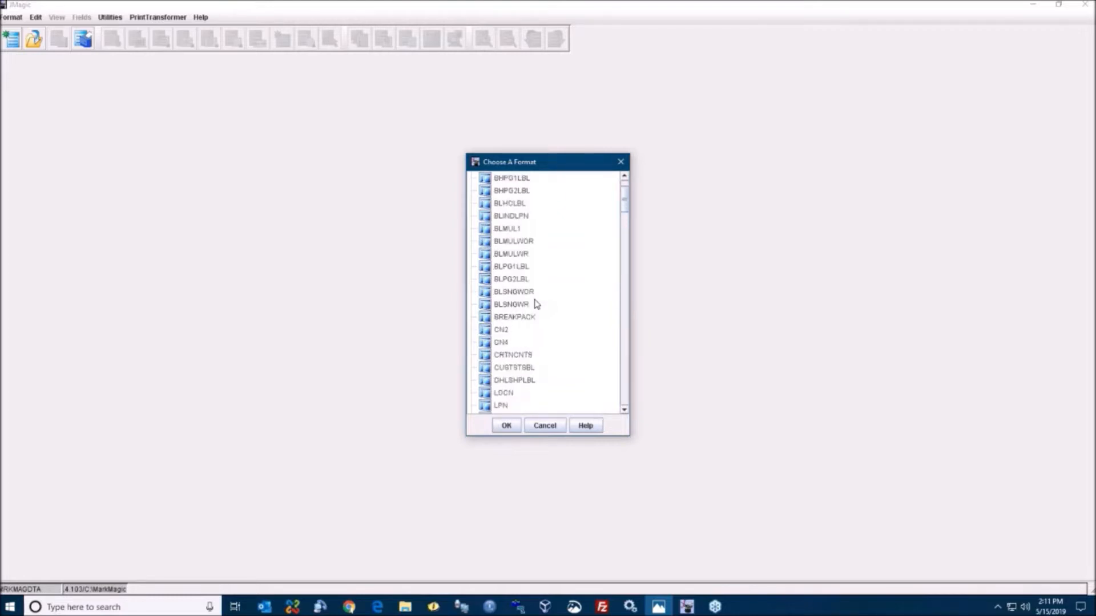
pyautogui.scroll(-12, 537, 304)
pyautogui.scroll(-15, 536, 304)
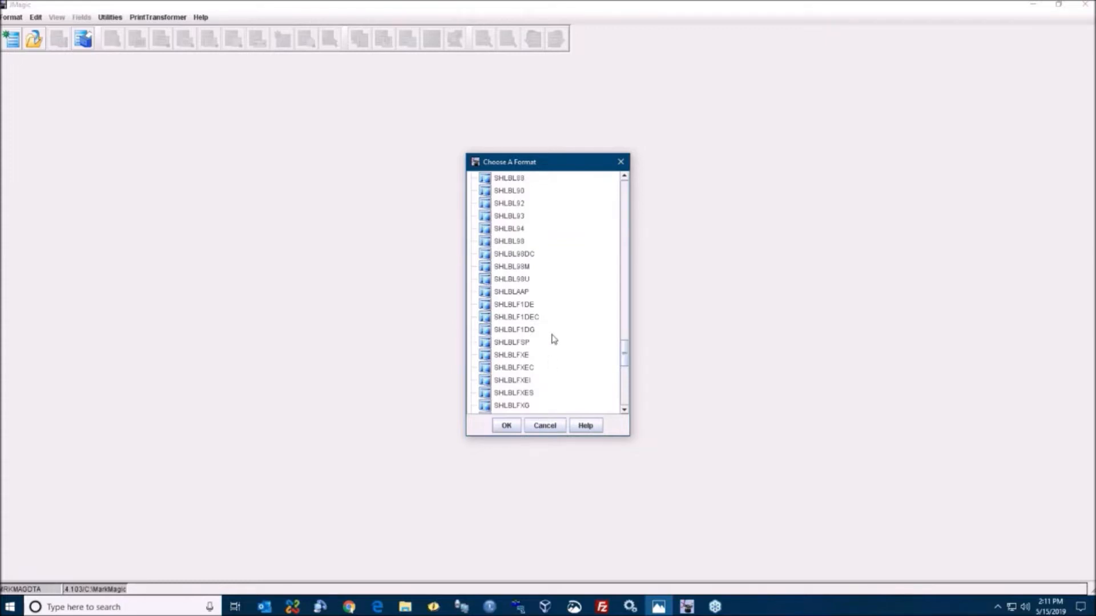
pyautogui.scroll(10, 554, 337)
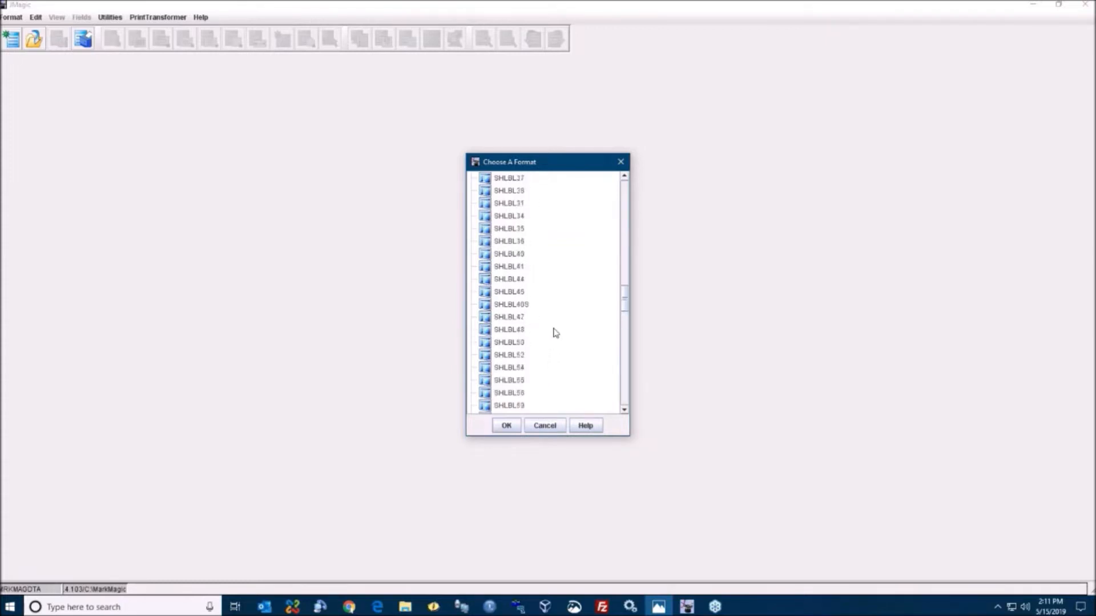
pyautogui.scroll(4, 554, 333)
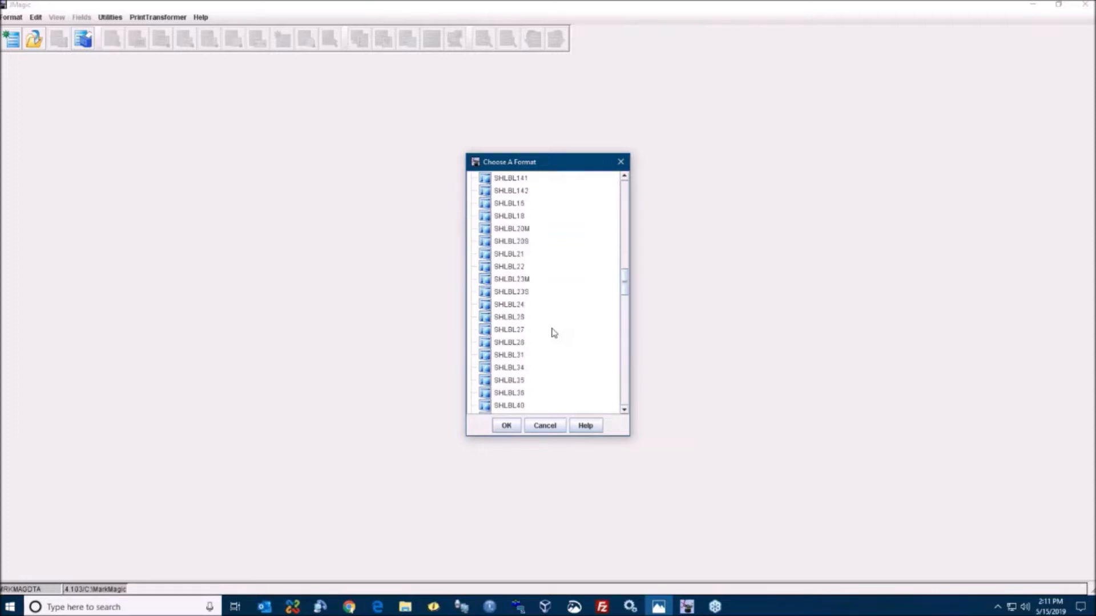
pyautogui.scroll(-1, 554, 333)
pyautogui.scroll(8, 553, 332)
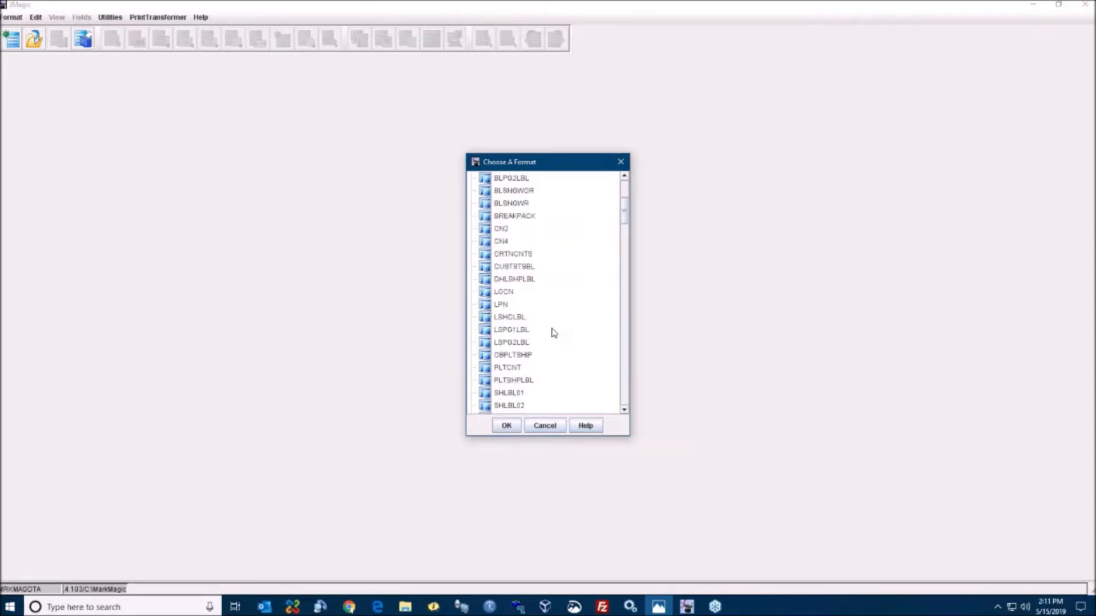
pyautogui.scroll(4, 553, 333)
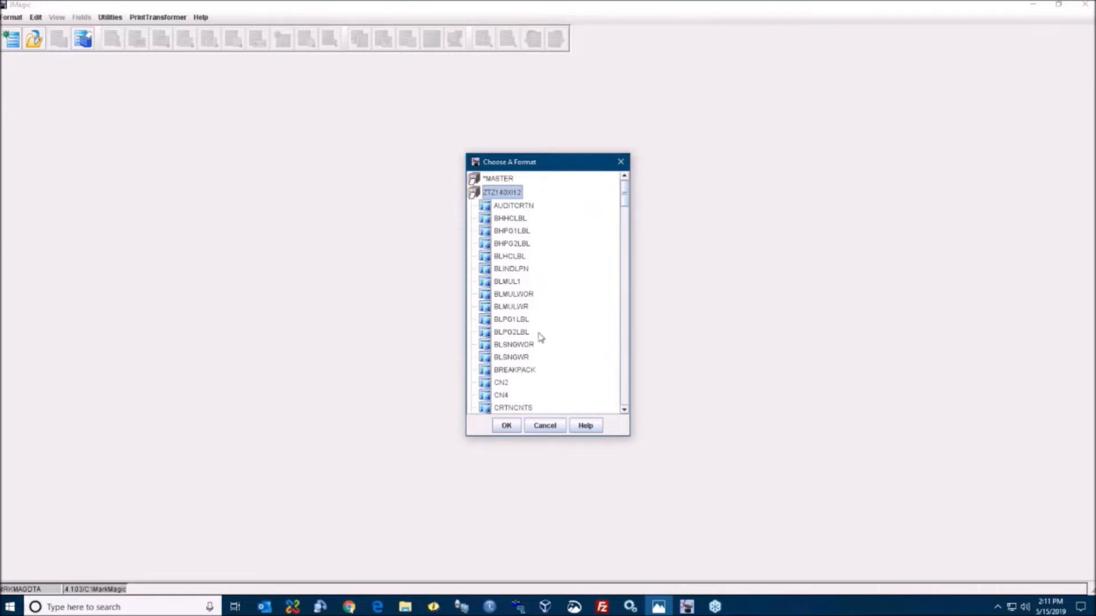
pyautogui.scroll(-4, 543, 345)
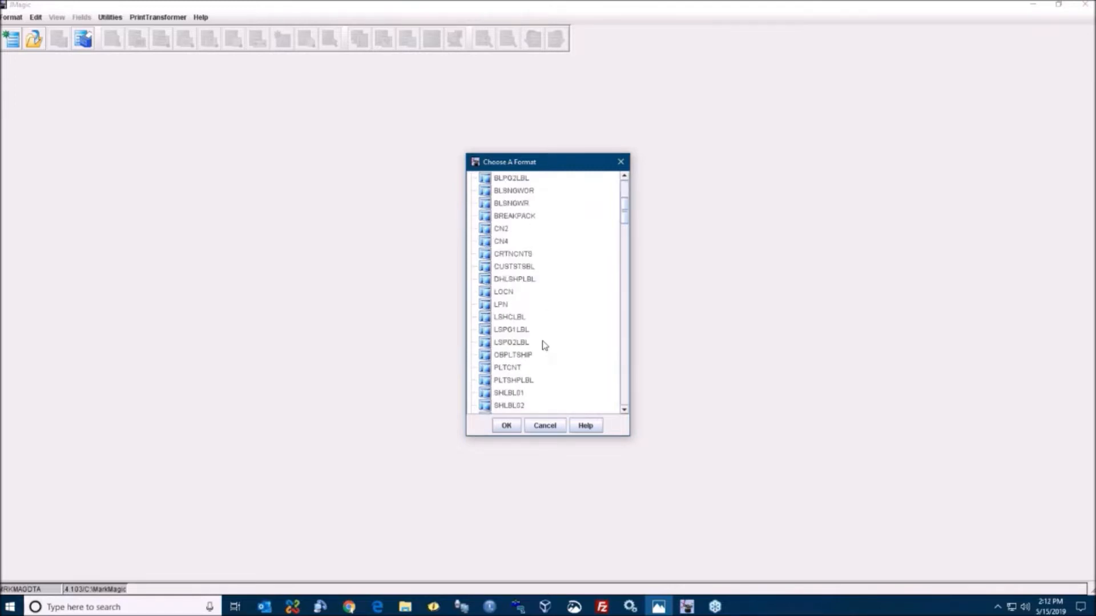
pyautogui.click(544, 427)
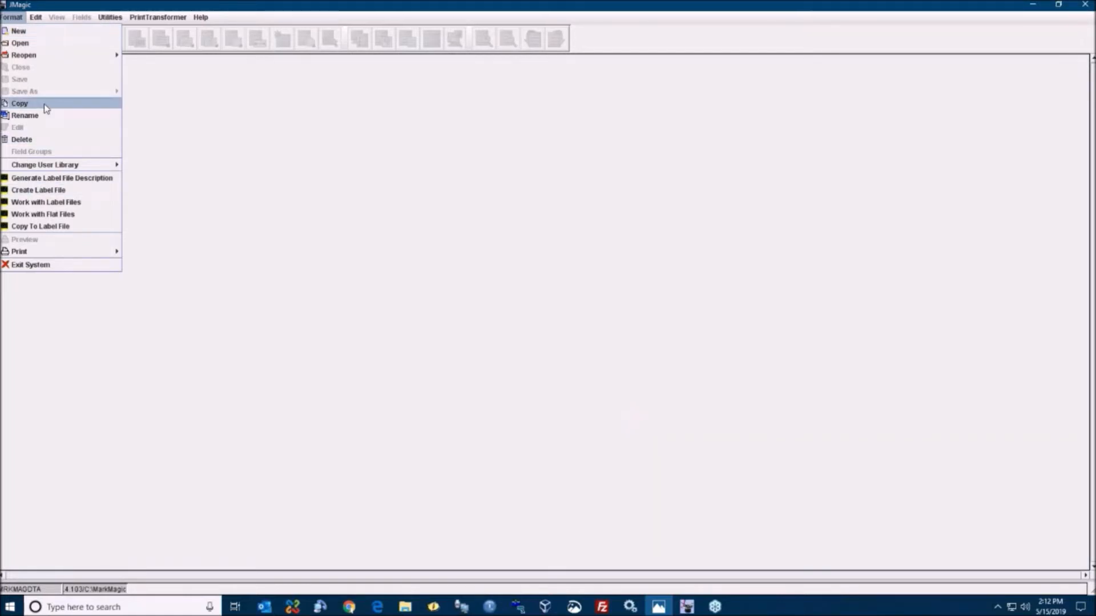
# Start copying format SHLBL01 from device ZTZ140XI12, choosing MRKMAGDTA as the destination library.
pyautogui.click(20, 104)
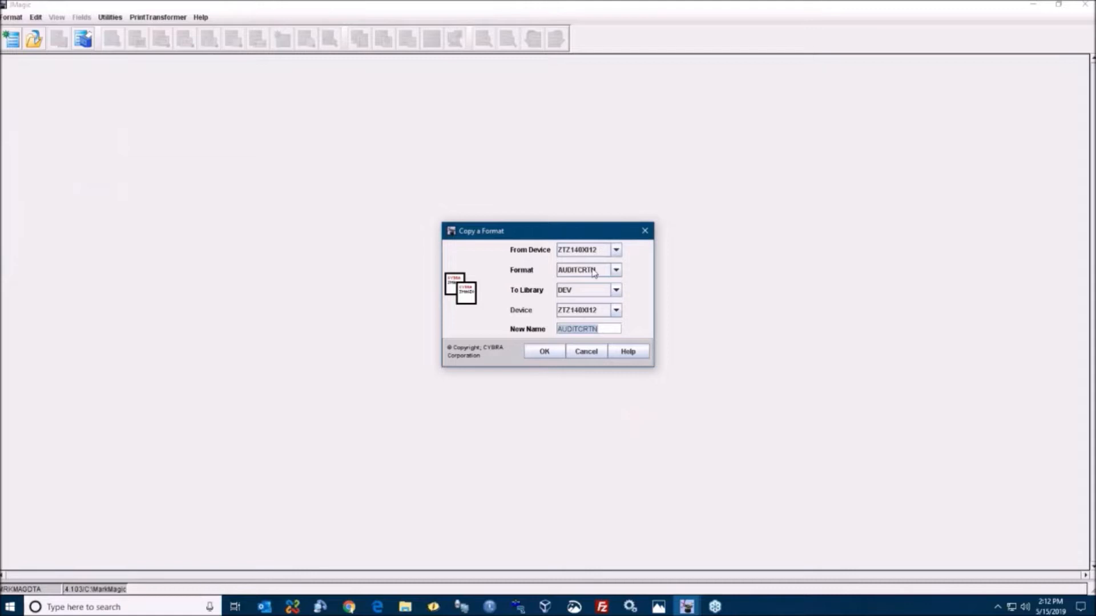
pyautogui.click(594, 273)
pyautogui.scroll(-5, 587, 319)
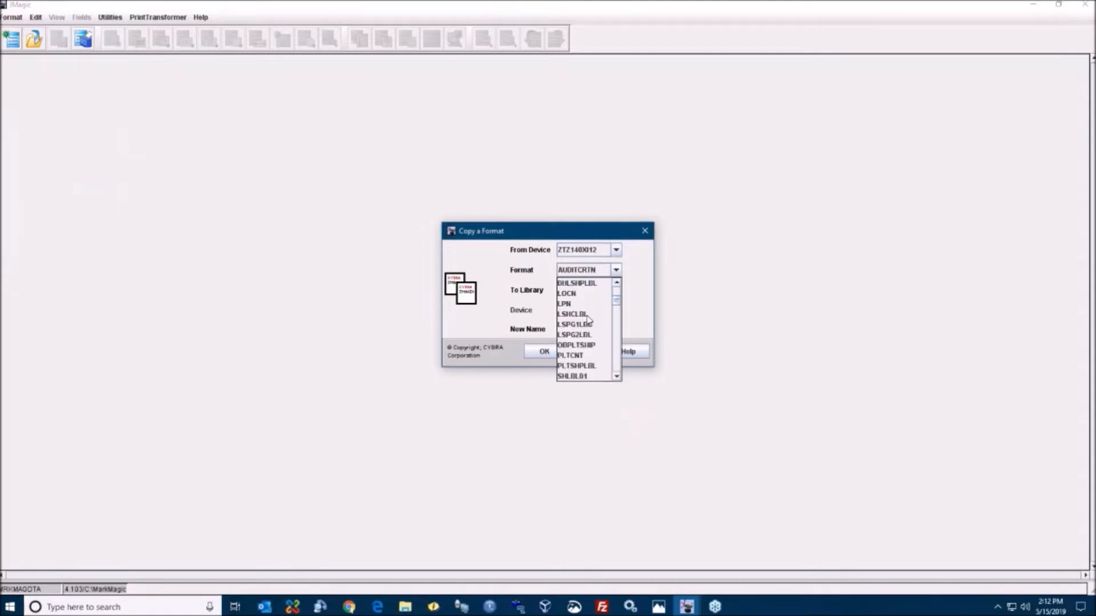
pyautogui.scroll(-1, 587, 320)
pyautogui.click(582, 346)
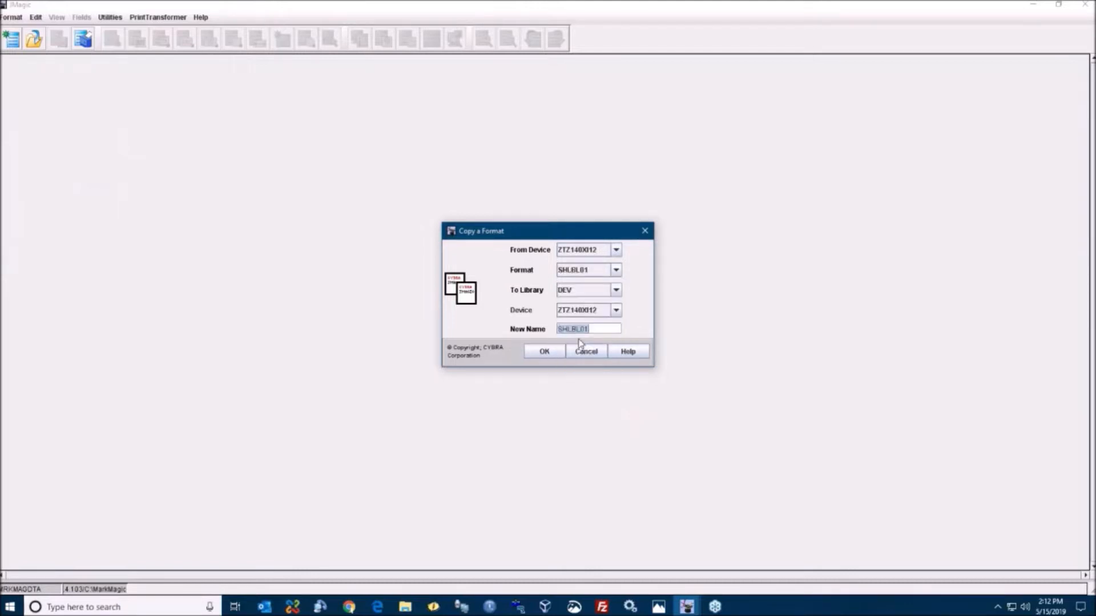
pyautogui.click(582, 290)
pyautogui.click(573, 312)
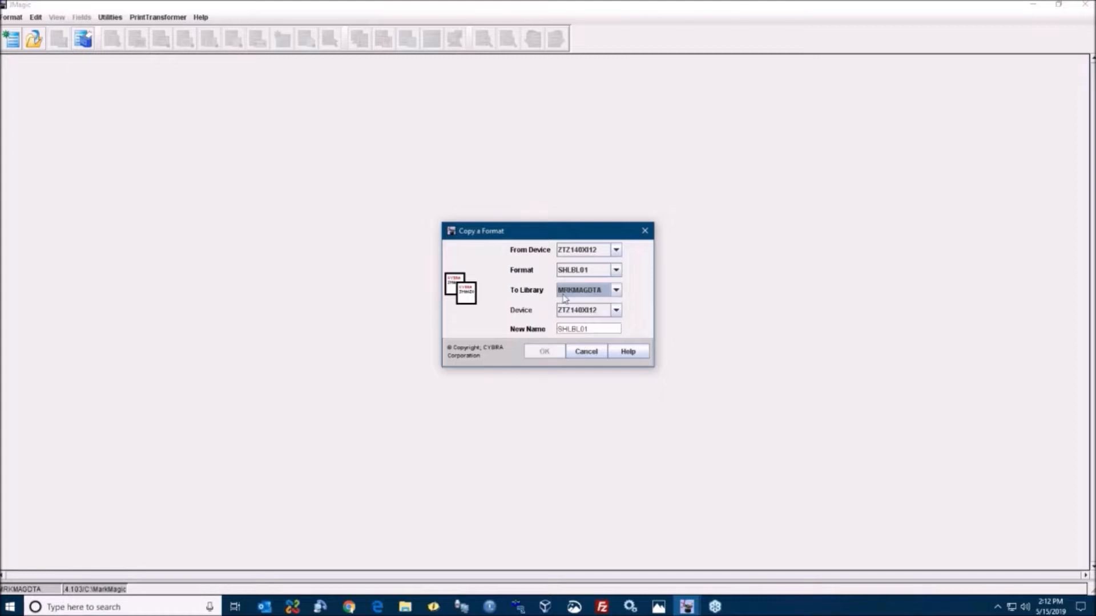
# Set the destination device to SAGY412T and run the copy, keeping SHLBL01 as the new name.
pyautogui.click(579, 310)
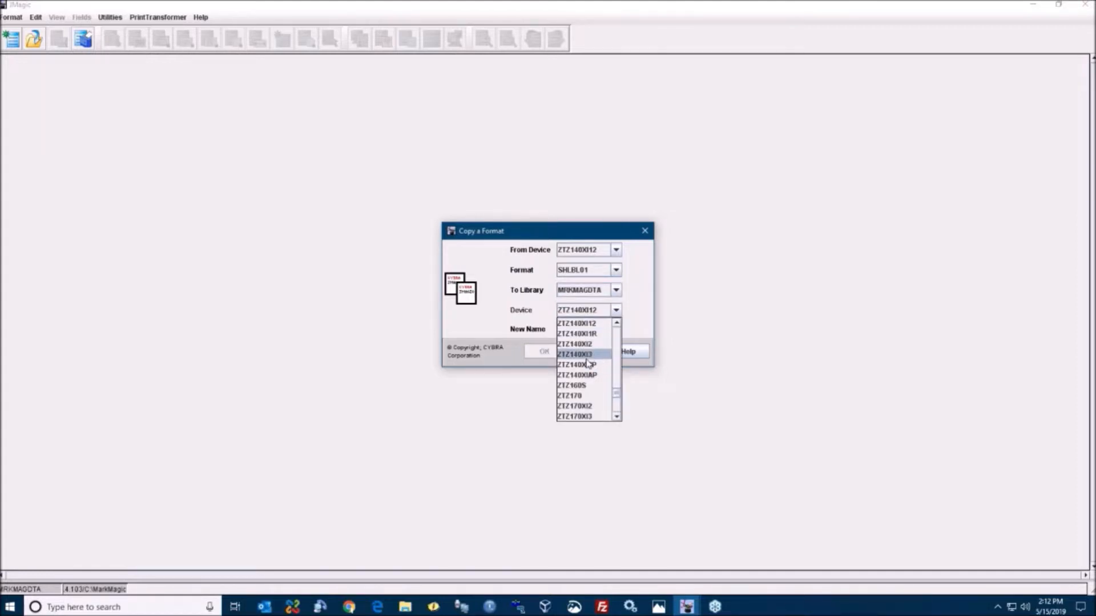
pyautogui.scroll(-2, 588, 363)
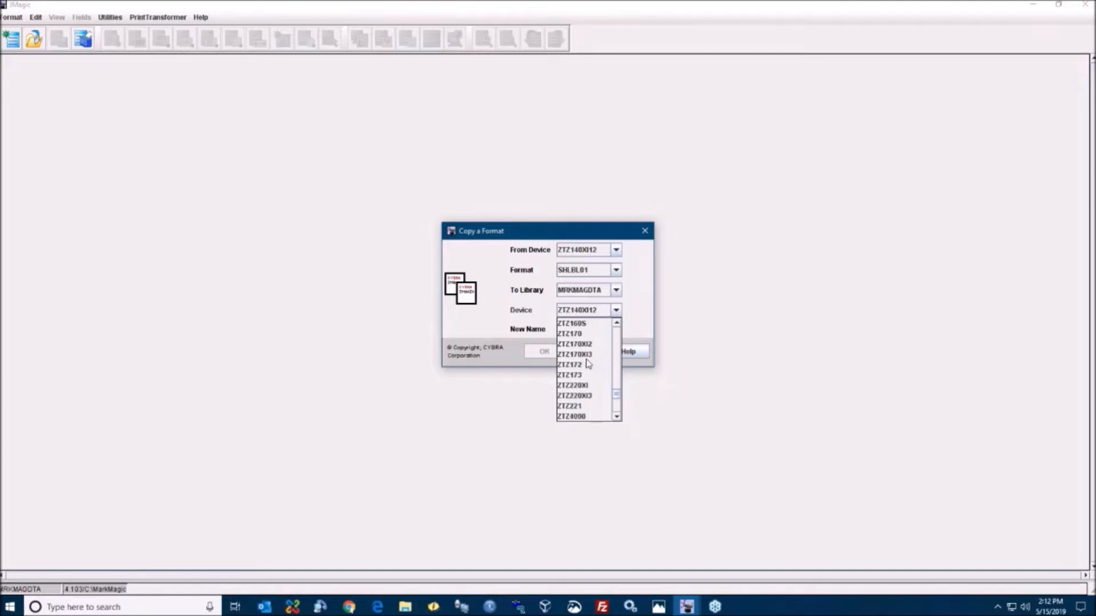
pyautogui.scroll(-5, 588, 363)
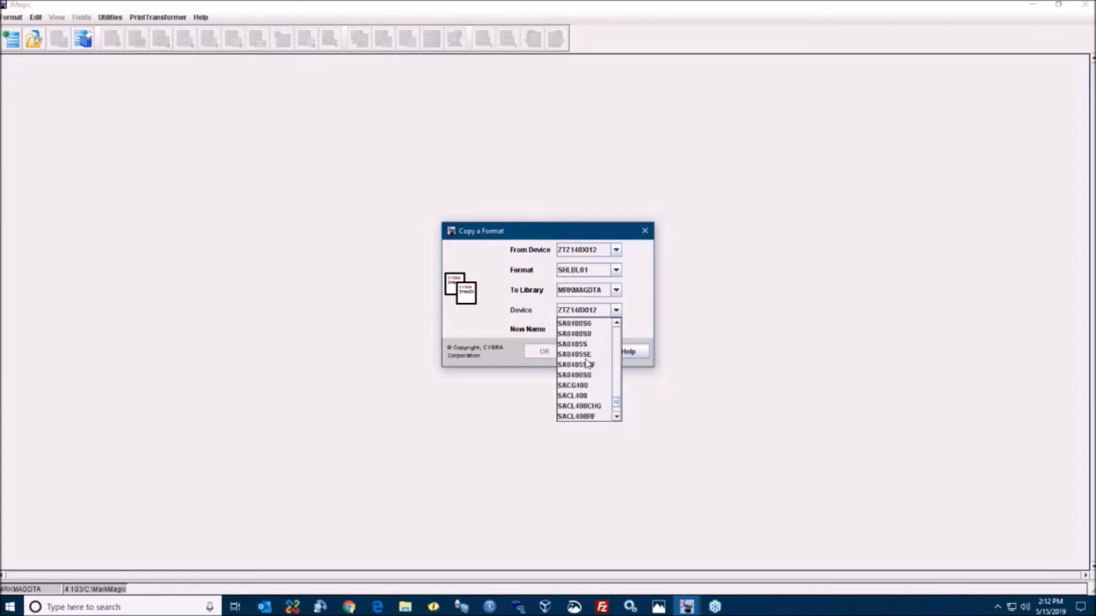
pyautogui.scroll(-5, 588, 363)
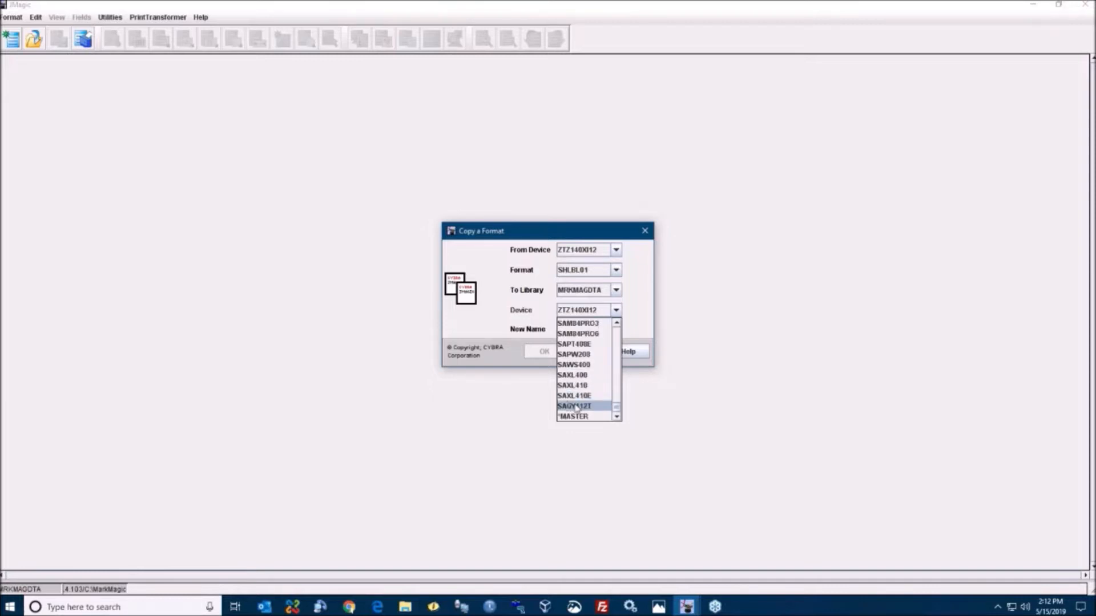
pyautogui.click(589, 406)
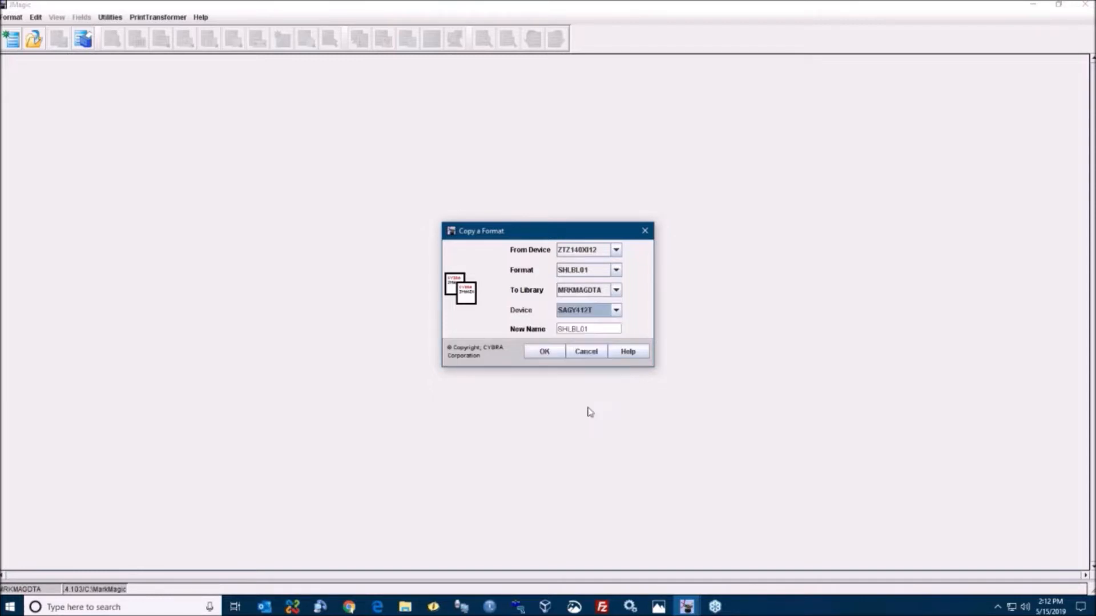
pyautogui.click(606, 328)
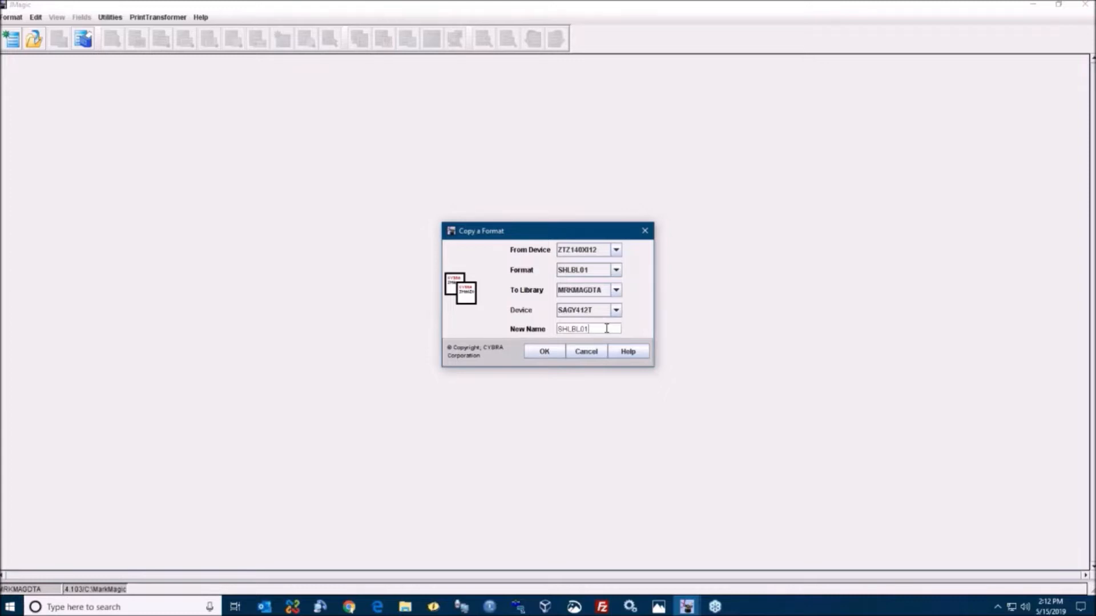
pyautogui.click(544, 351)
pyautogui.click(541, 345)
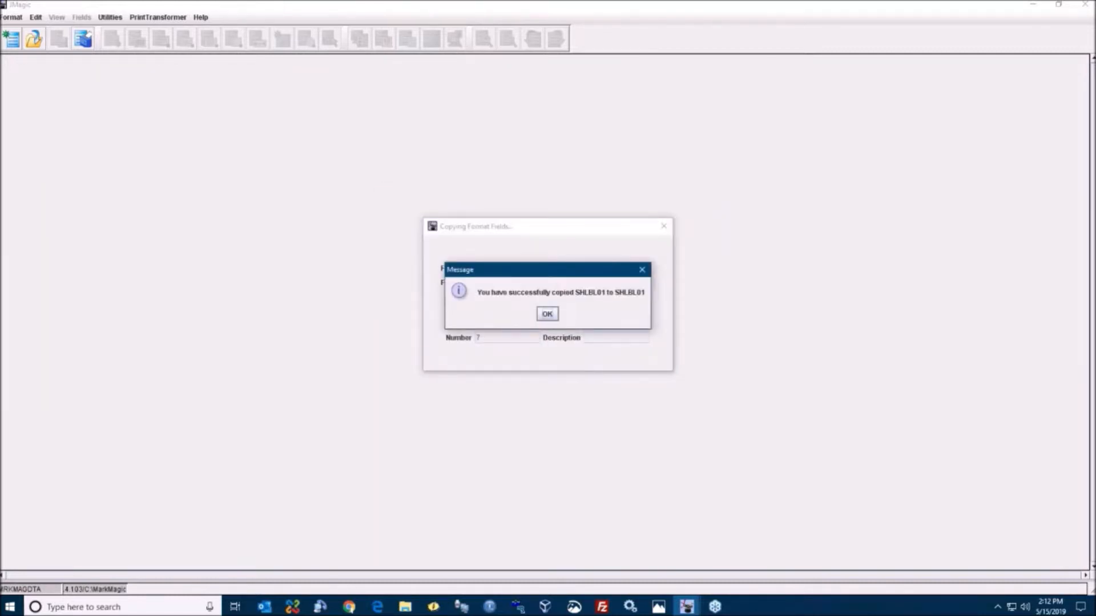
pyautogui.click(547, 314)
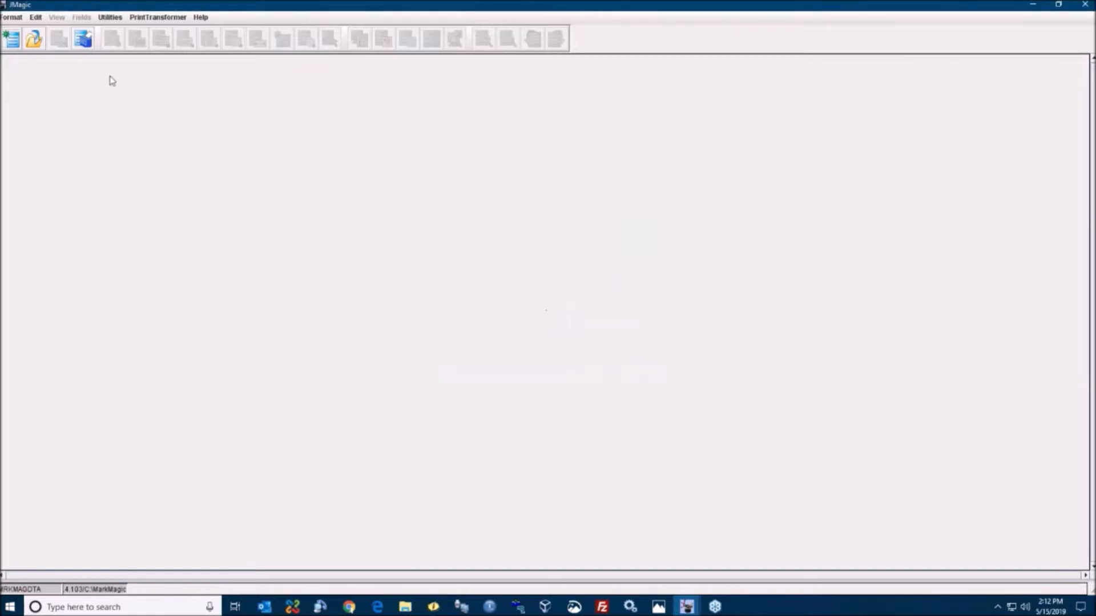
# Start another format copy, choosing ZTZ140XI12 as the source device and CRTNCNTS as the format.
pyautogui.click(12, 19)
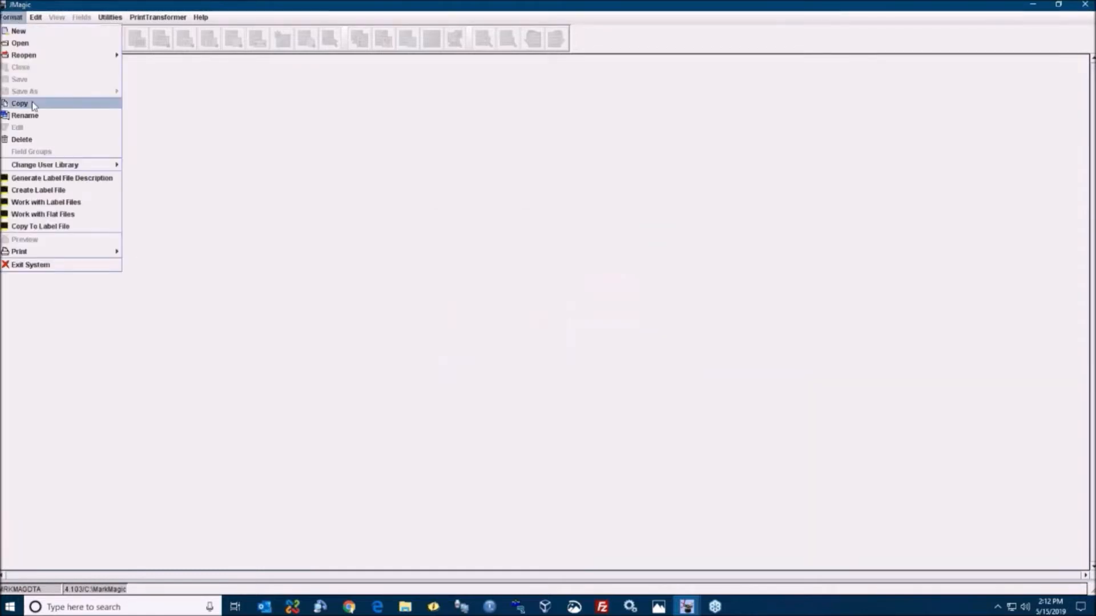
pyautogui.click(34, 106)
pyautogui.click(577, 250)
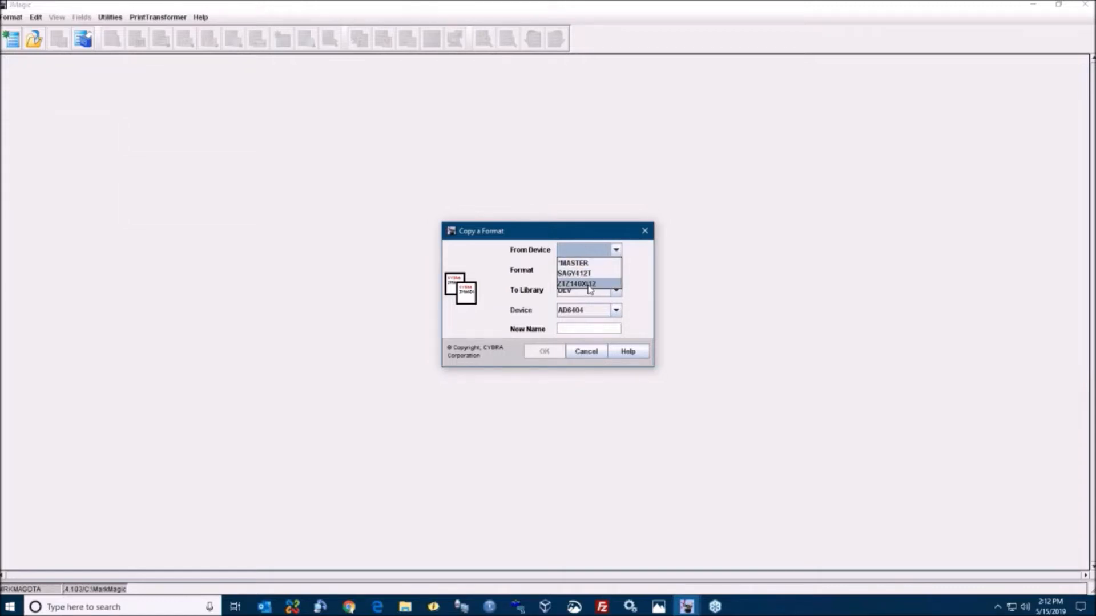
pyautogui.click(577, 283)
pyautogui.click(586, 270)
pyautogui.scroll(-1, 587, 319)
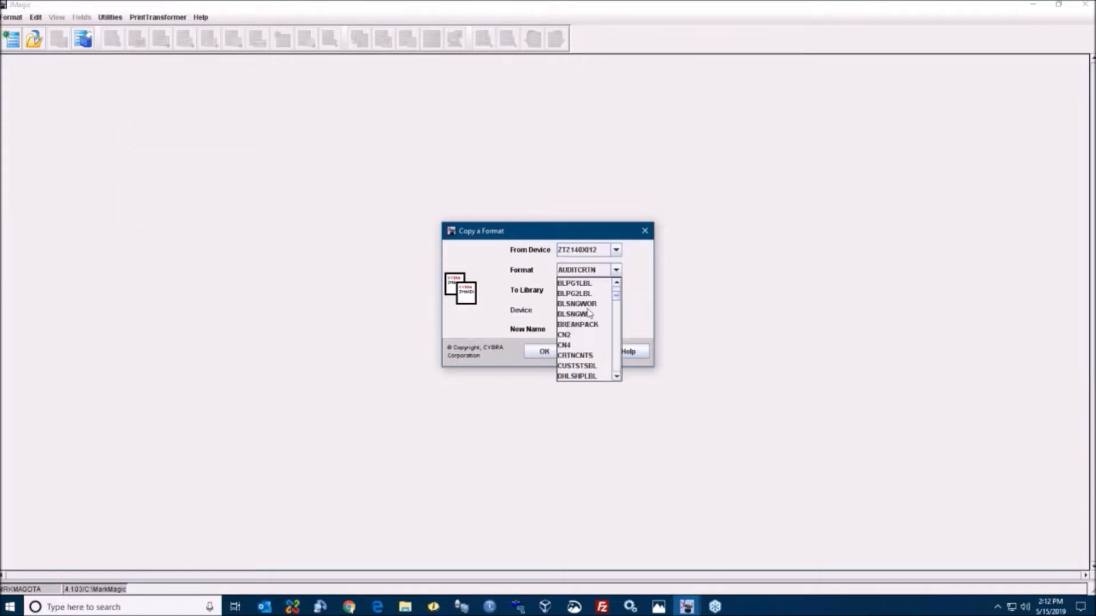
pyautogui.scroll(-1, 589, 313)
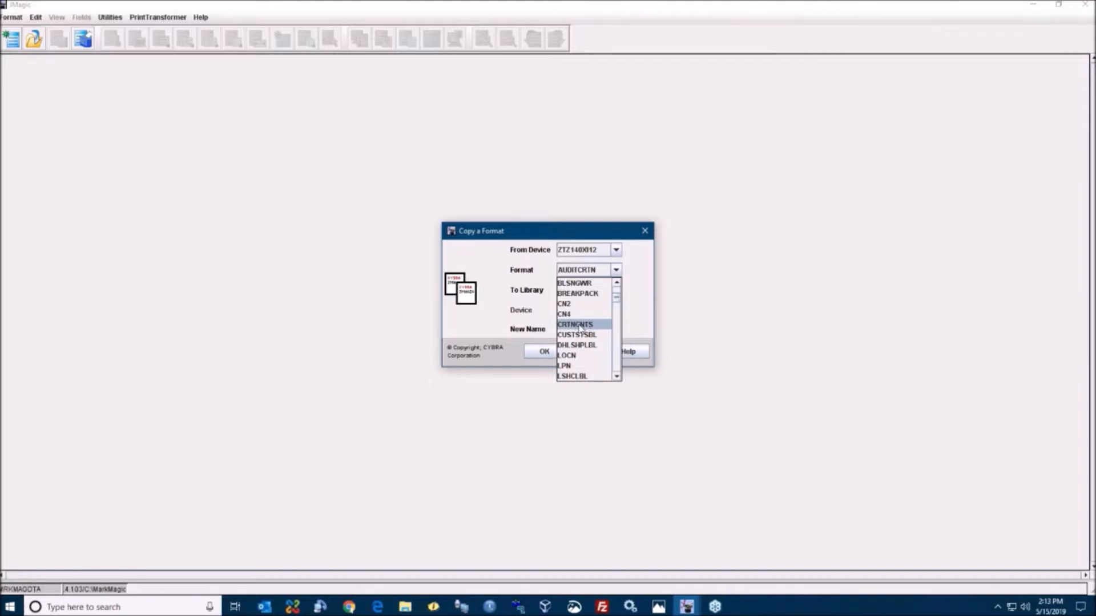
pyautogui.click(581, 325)
# Copy format CRTNCNTS to device SAGY412T in library MRKMAGDTA, keeping CRTNCNTS as the new name.
pyautogui.click(583, 292)
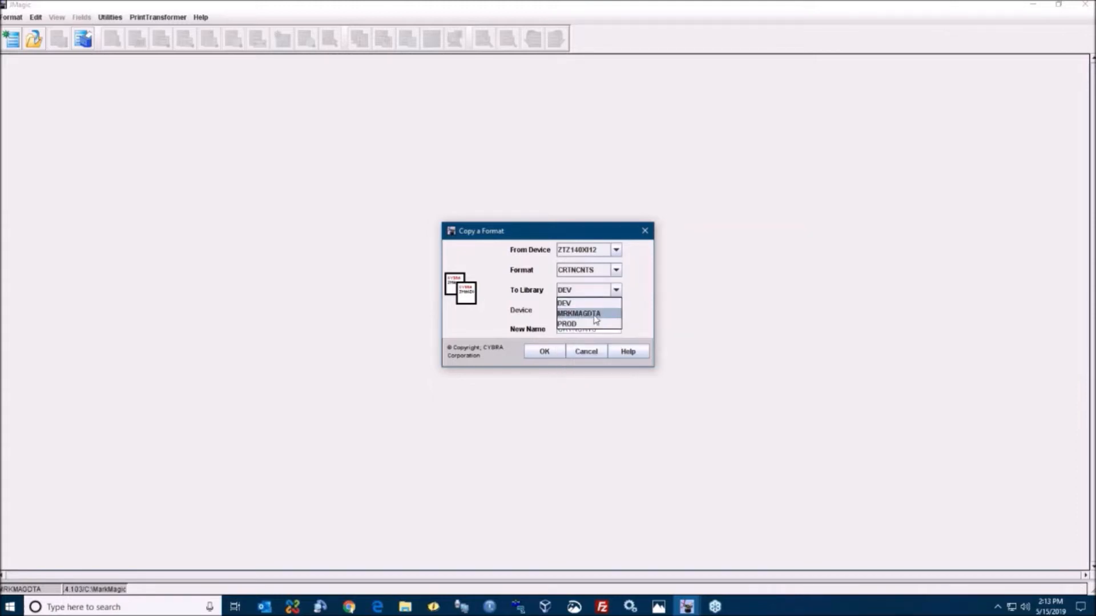
pyautogui.click(594, 315)
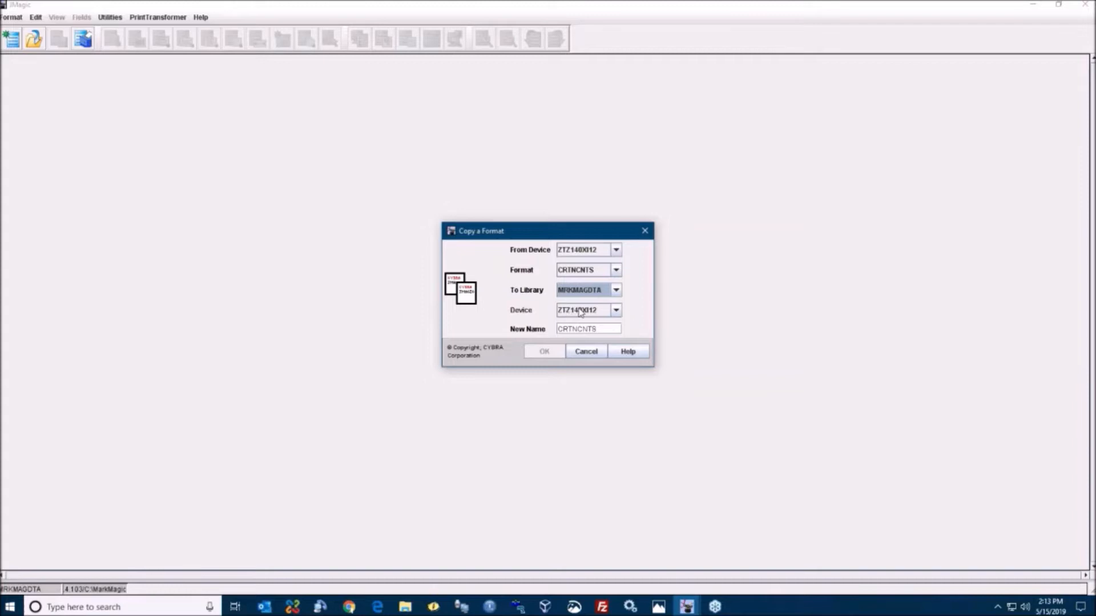
pyautogui.click(580, 311)
pyautogui.scroll(-3, 574, 372)
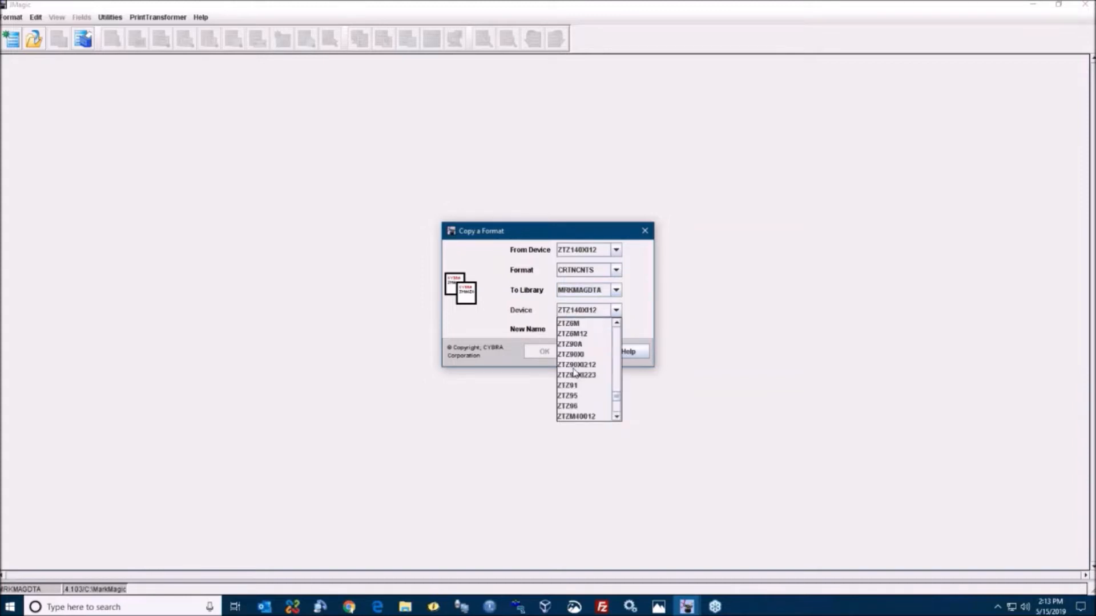
pyautogui.scroll(-5, 576, 373)
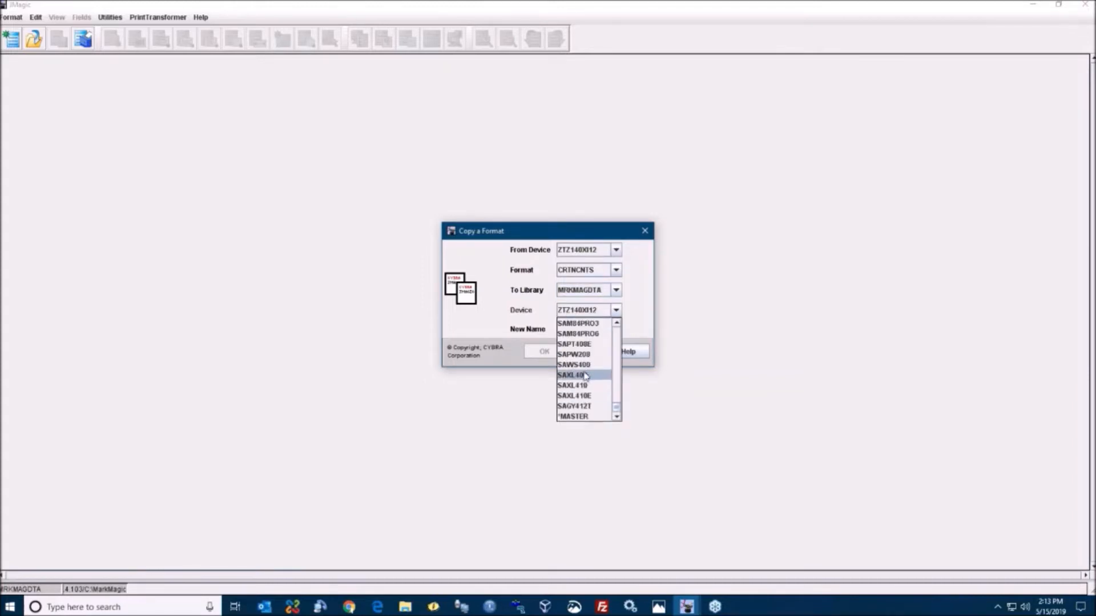
pyautogui.click(585, 407)
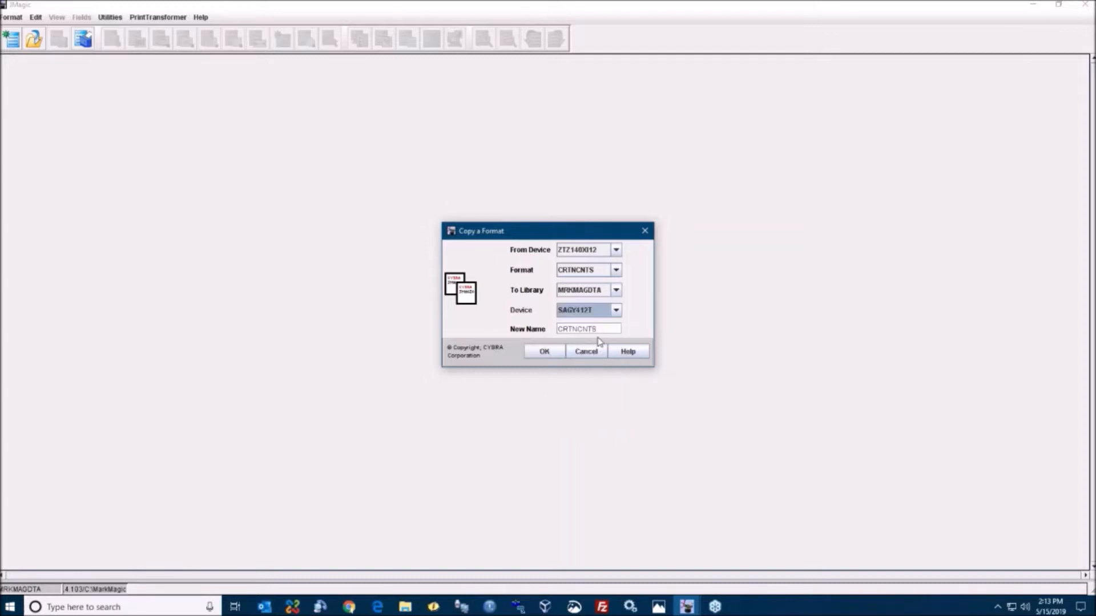
pyautogui.click(545, 354)
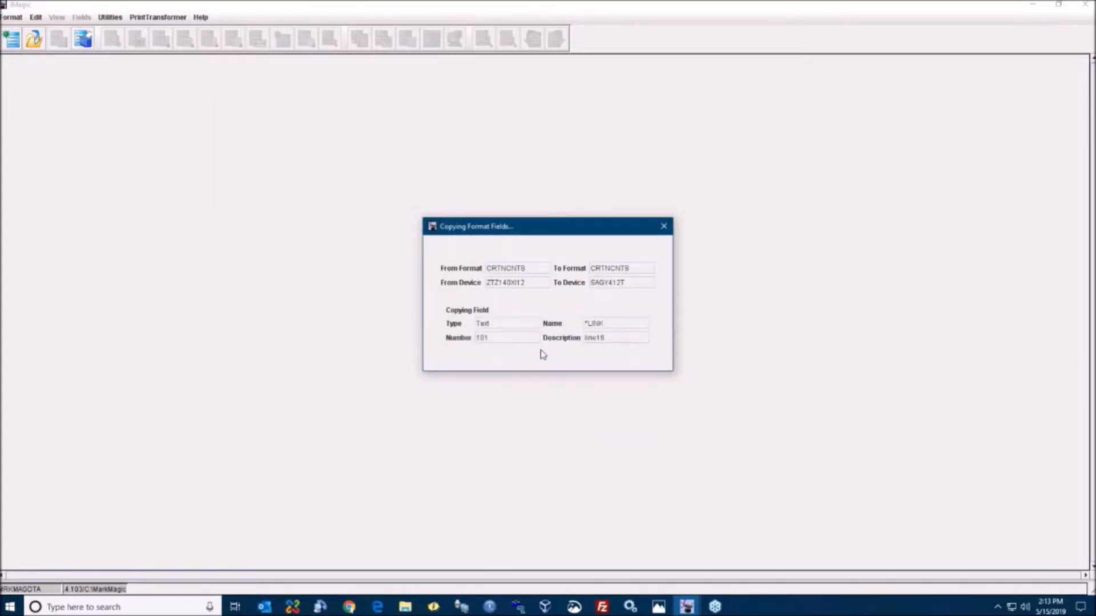
pyautogui.click(548, 315)
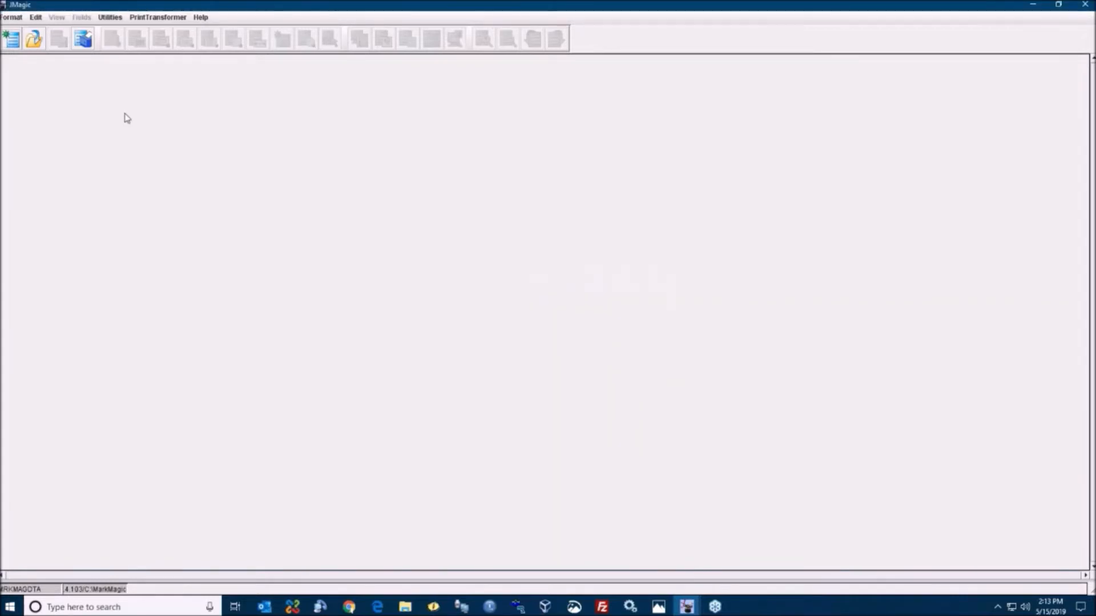
# Check the formats listed under SAGY412T and ZTZ140XI12, and open SHLBL01 from the SAGY412T device.
pyautogui.click(14, 18)
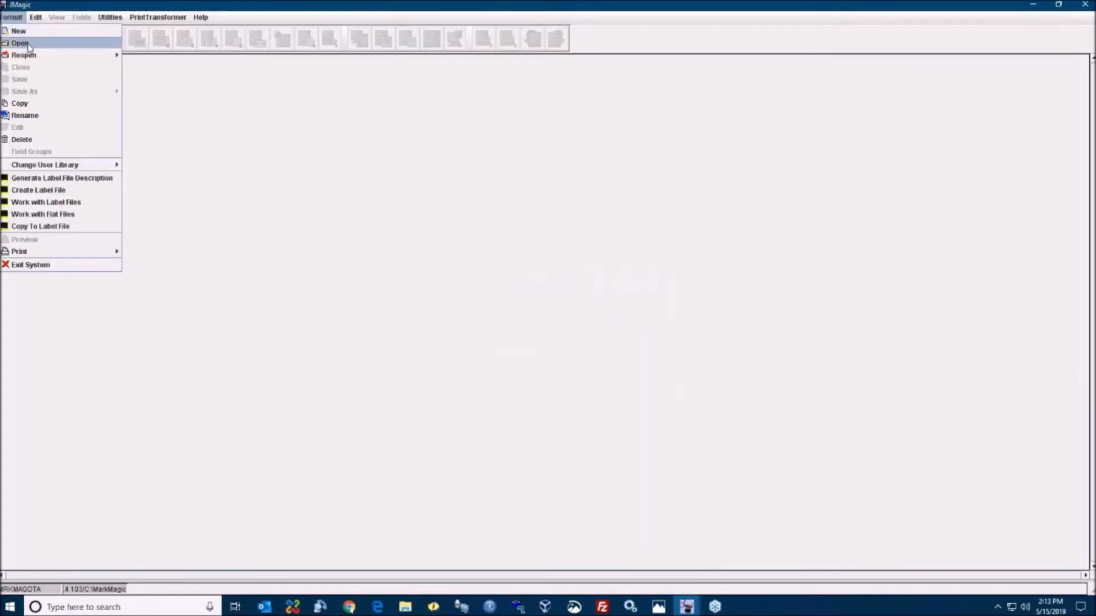
pyautogui.click(21, 43)
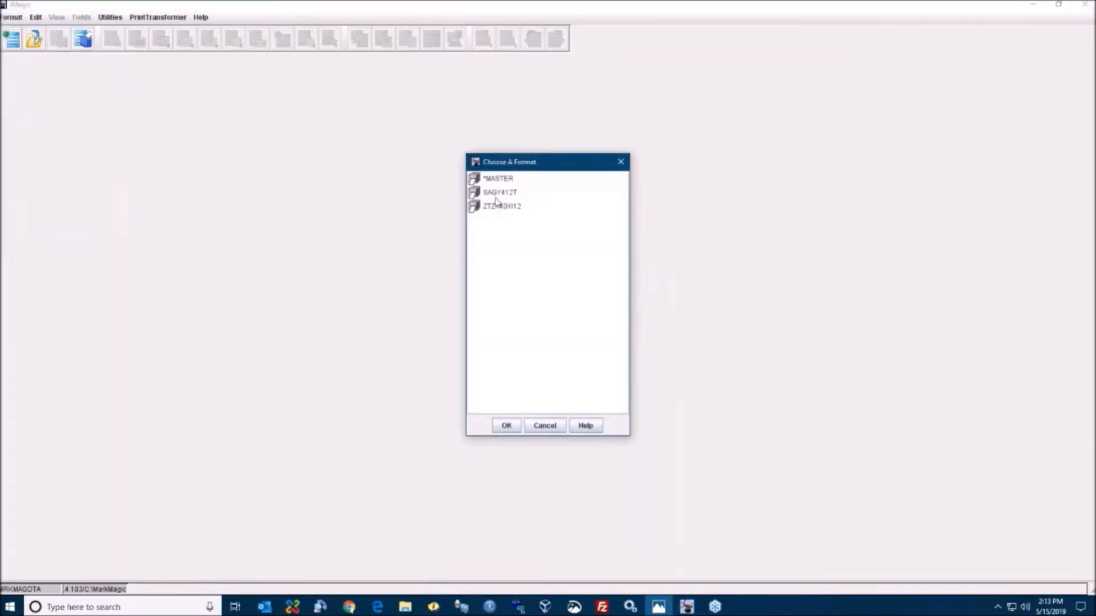
pyautogui.doubleClick(495, 195)
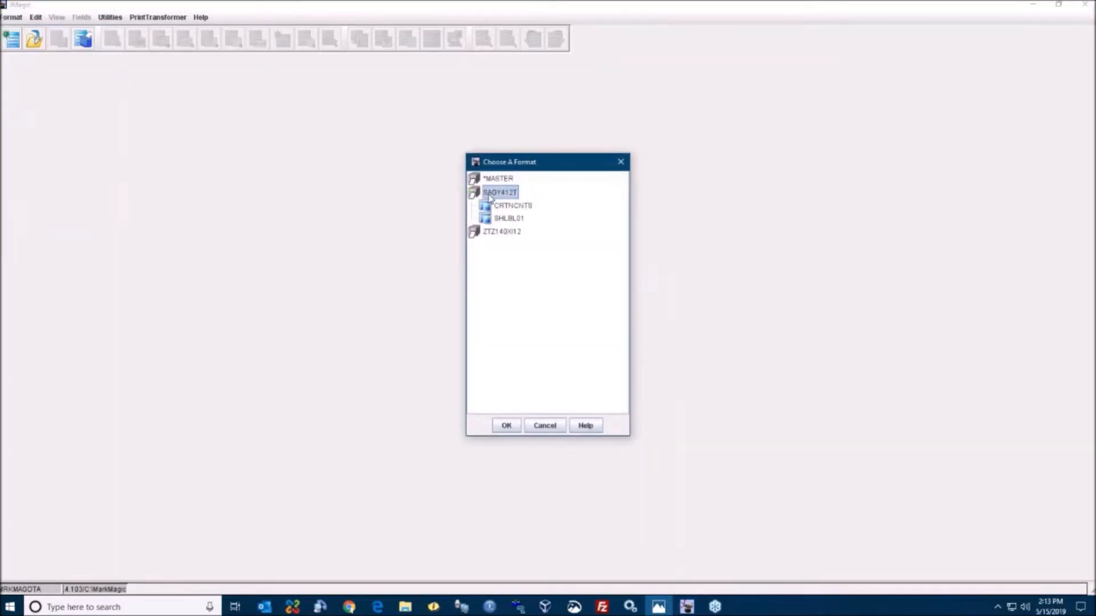
pyautogui.doubleClick(504, 232)
pyautogui.scroll(-5, 545, 329)
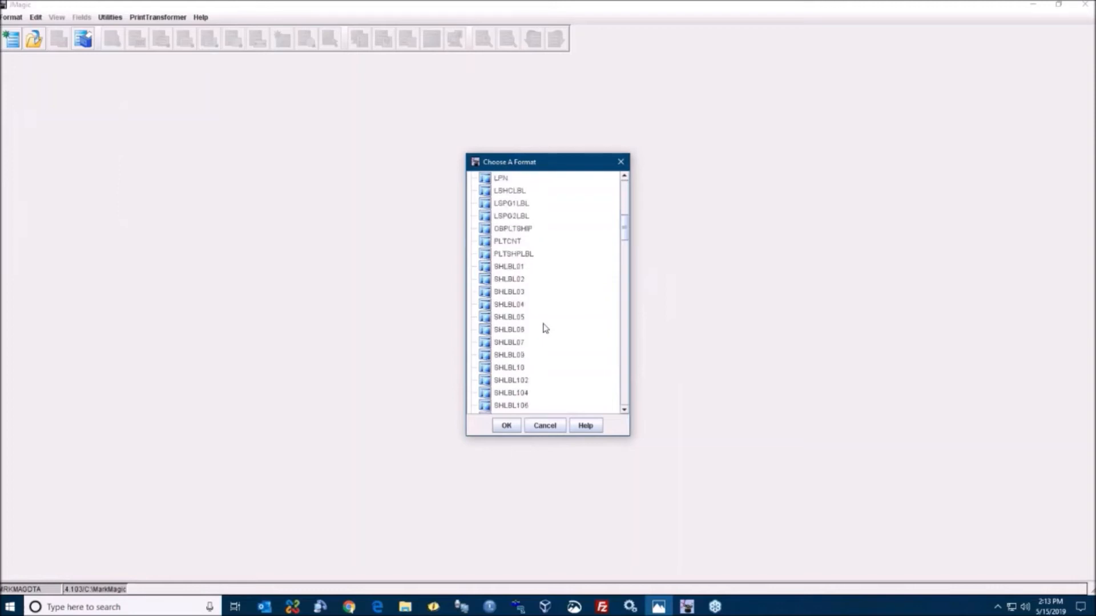
pyautogui.scroll(5, 545, 328)
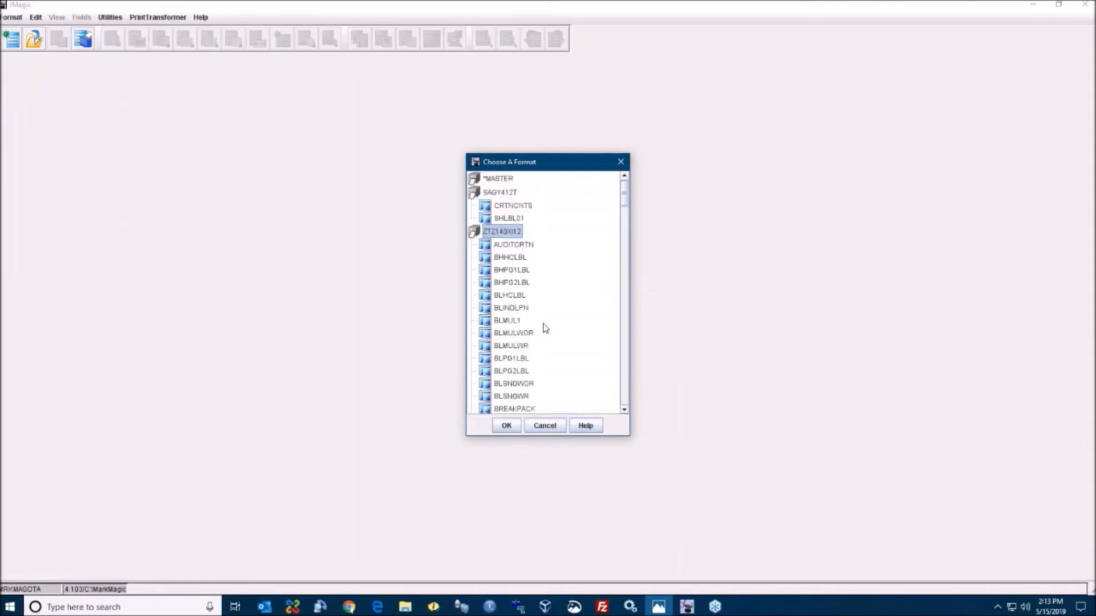
pyautogui.click(513, 218)
pyautogui.click(508, 426)
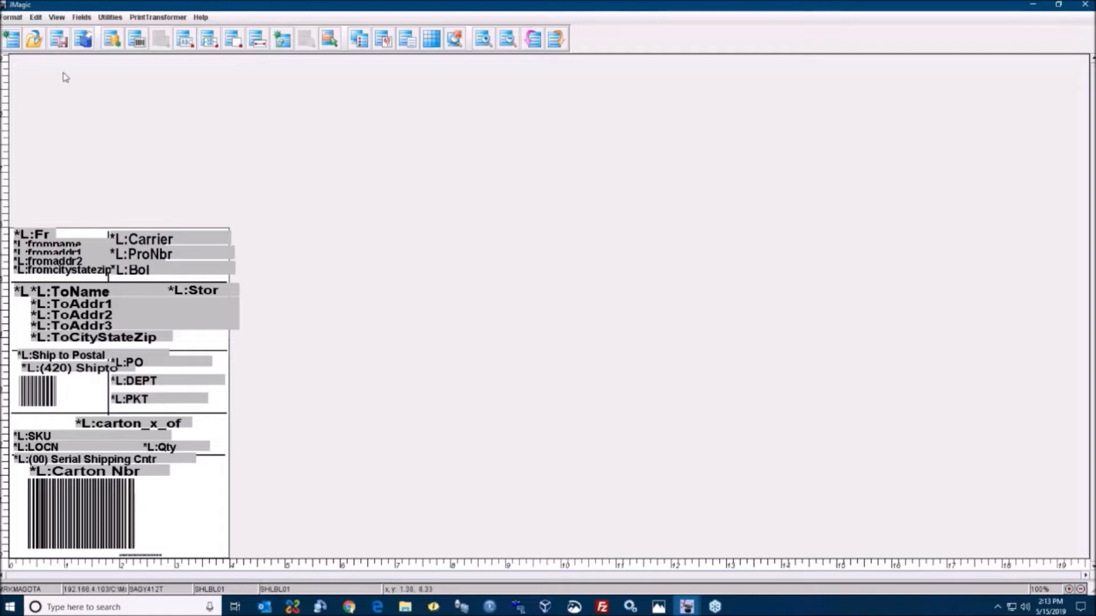
# Edit the SHLBL01 format properties, setting the format length to 8 inches and the width to 5 inches.
pyautogui.click(11, 17)
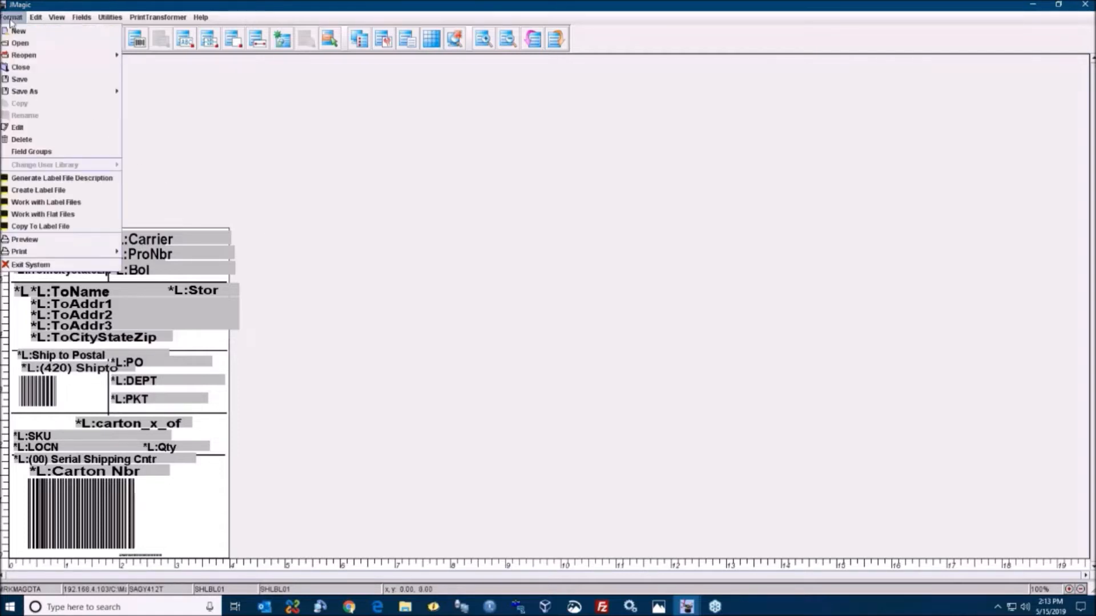
pyautogui.click(35, 131)
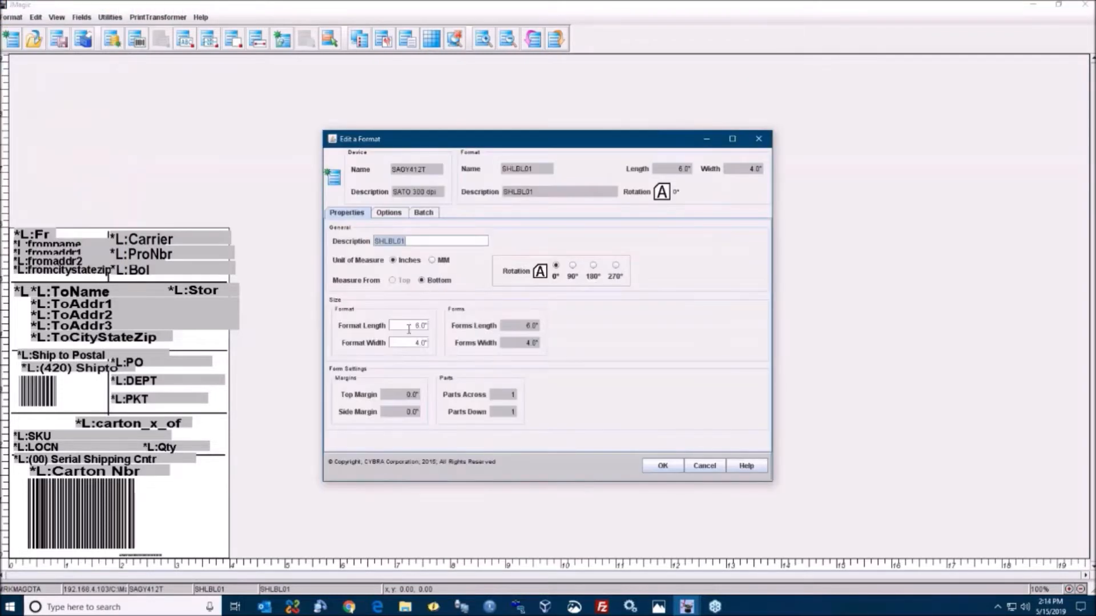
pyautogui.click(408, 329)
pyautogui.write('8')
pyautogui.press('Tab')
pyautogui.write('5')
pyautogui.press('Tab')
pyautogui.click(665, 469)
pyautogui.click(663, 466)
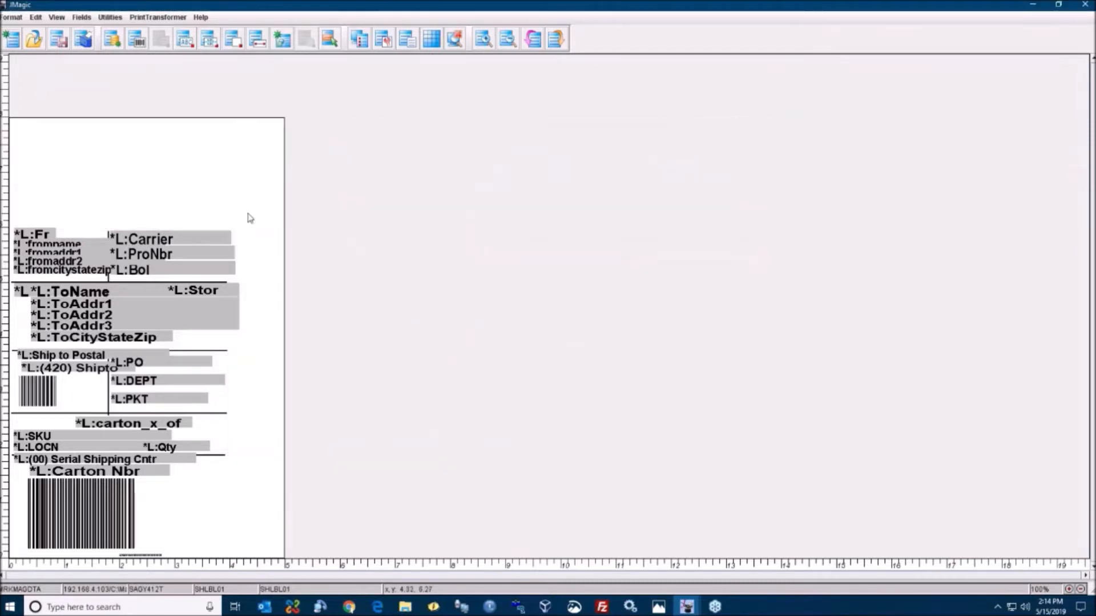
# Move all the label's fields together up and right toward the centre of the enlarged label, and save the format.
pyautogui.moveTo(254, 202); pyautogui.dragTo(9, 549)
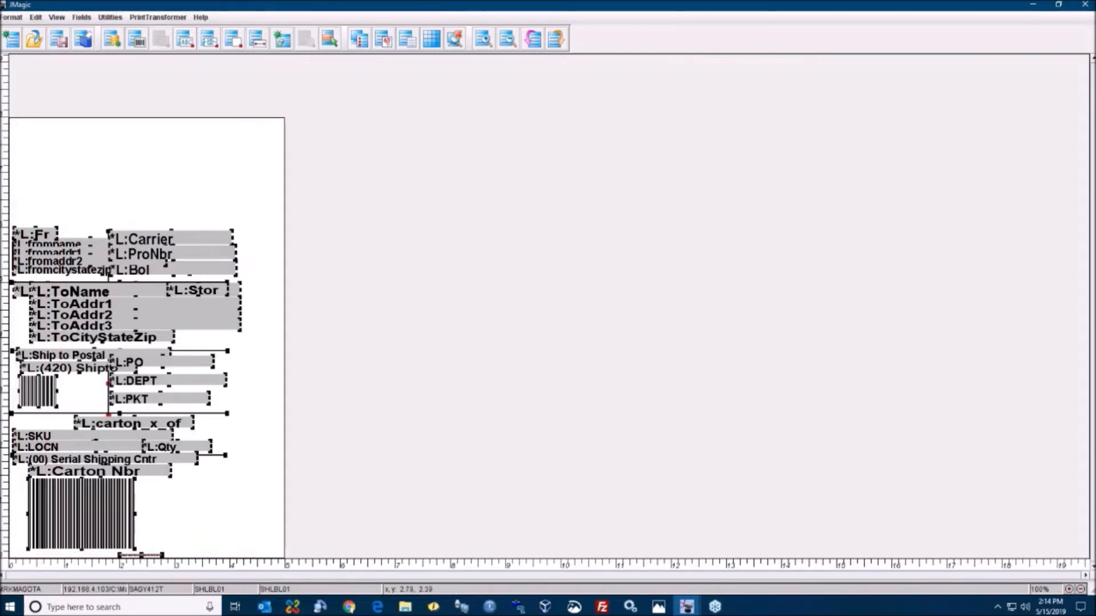
pyautogui.moveTo(117, 289); pyautogui.dragTo(135, 243)
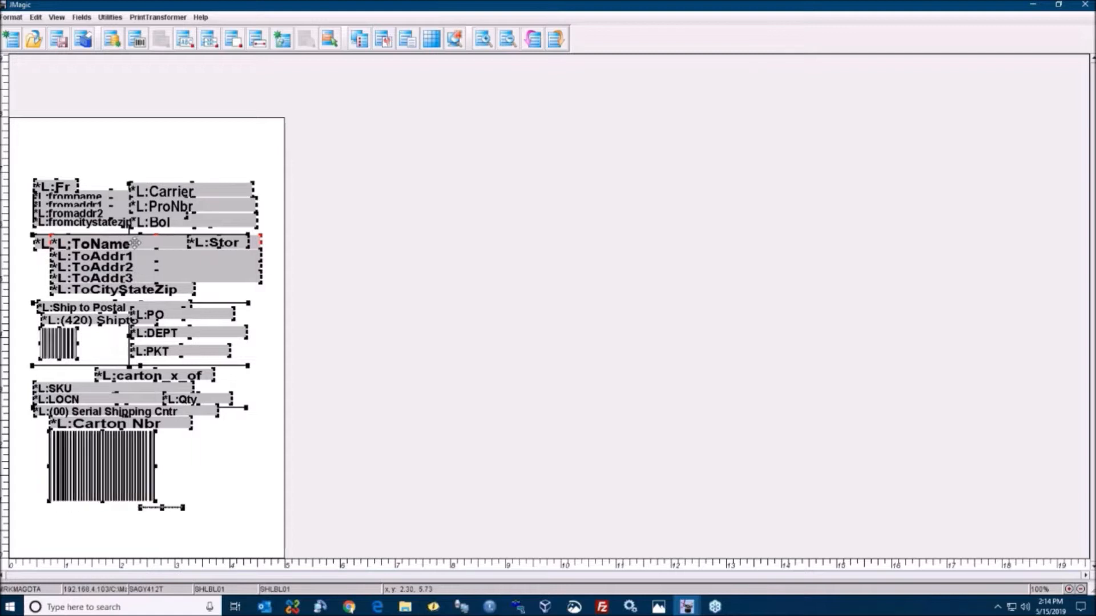
pyautogui.click(178, 143)
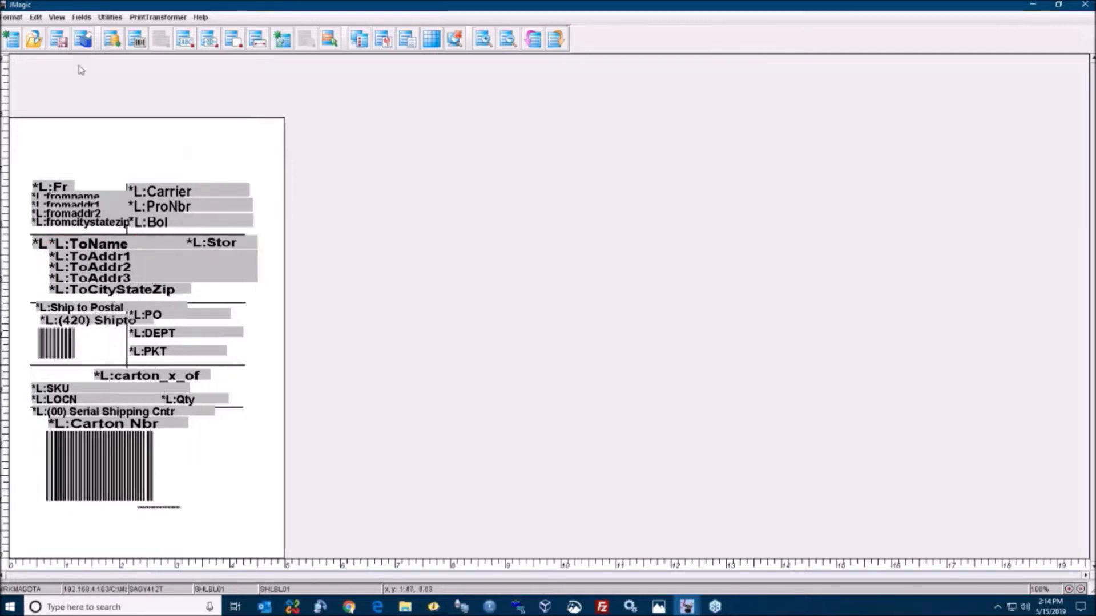
pyautogui.click(59, 42)
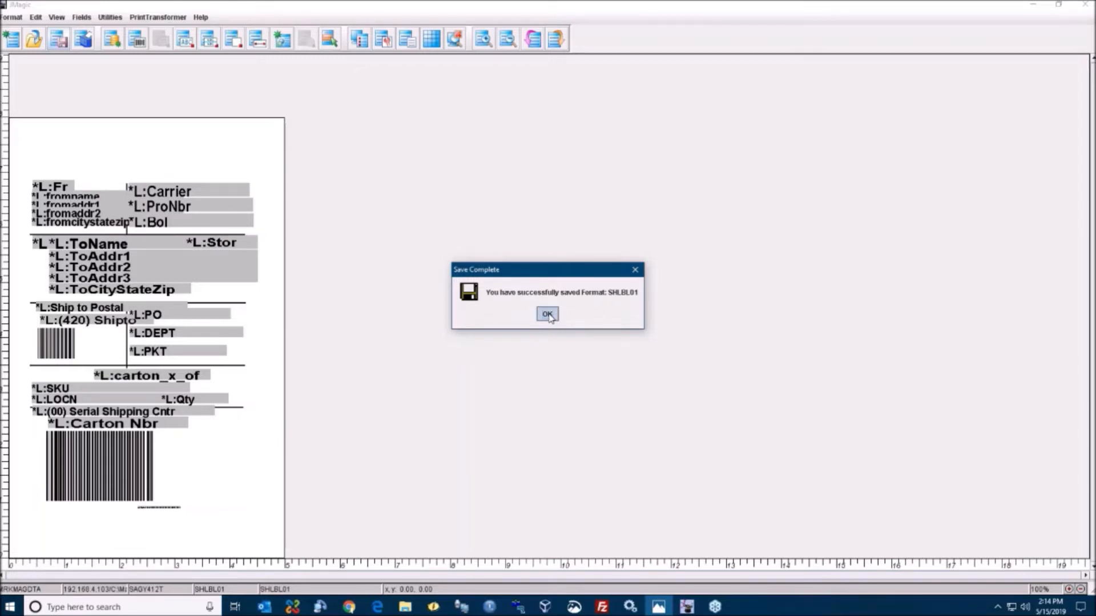
pyautogui.click(547, 314)
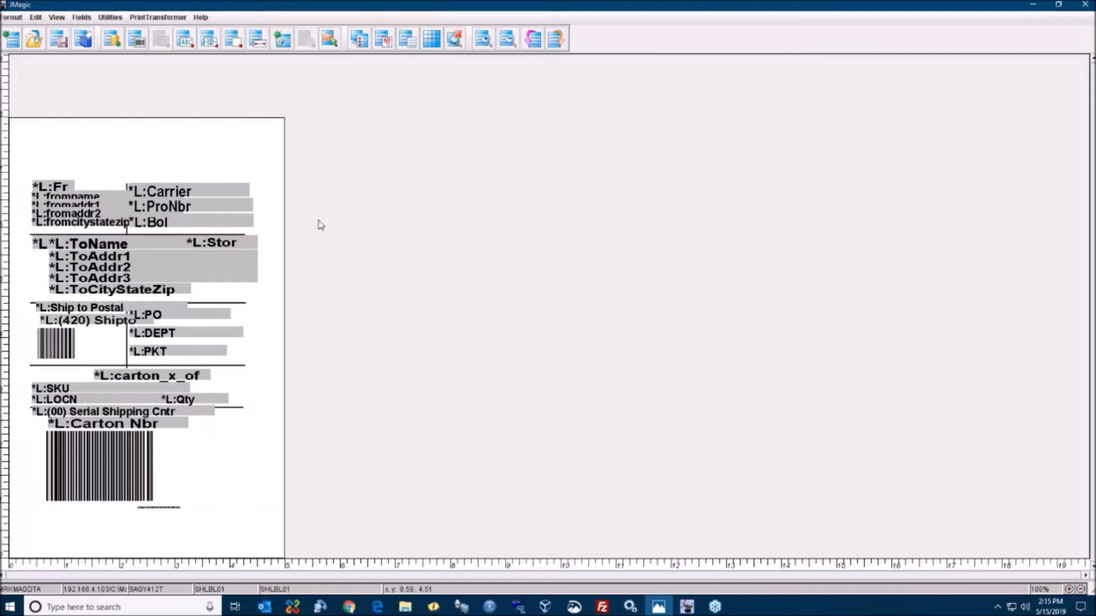
# Open the SATO duplex rule set for editing from the available PrintTransformer rule sets.
pyautogui.click(159, 18)
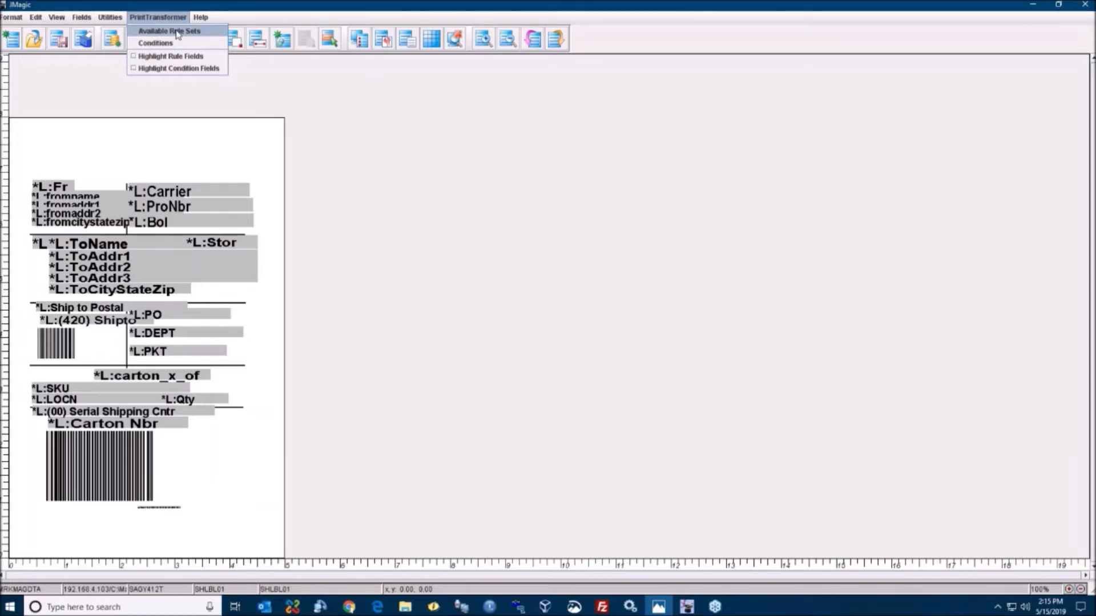
pyautogui.click(172, 32)
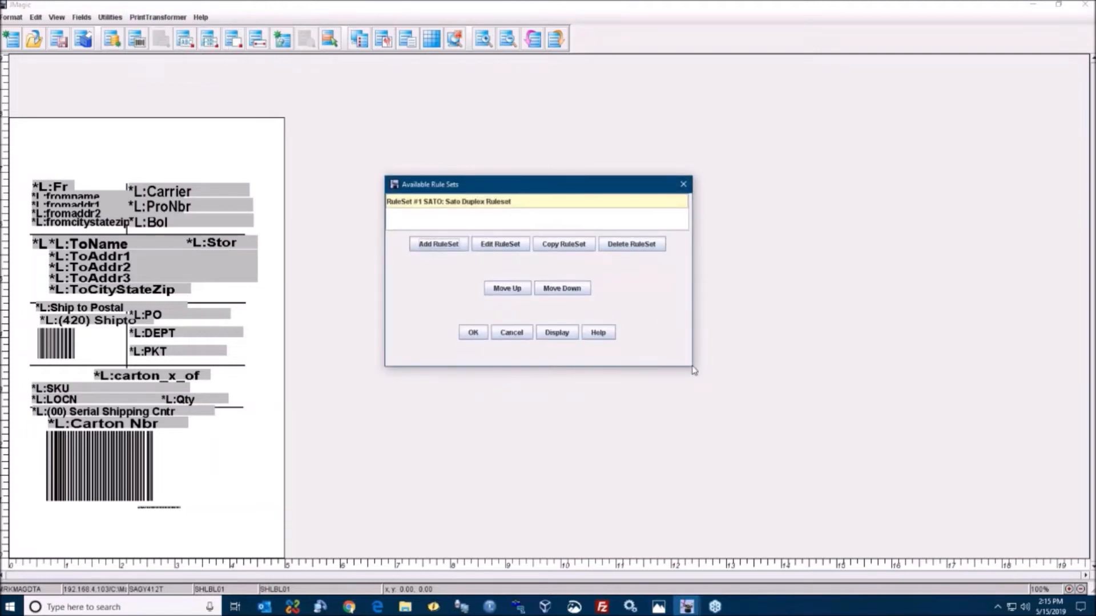
pyautogui.moveTo(692, 366); pyautogui.dragTo(726, 448)
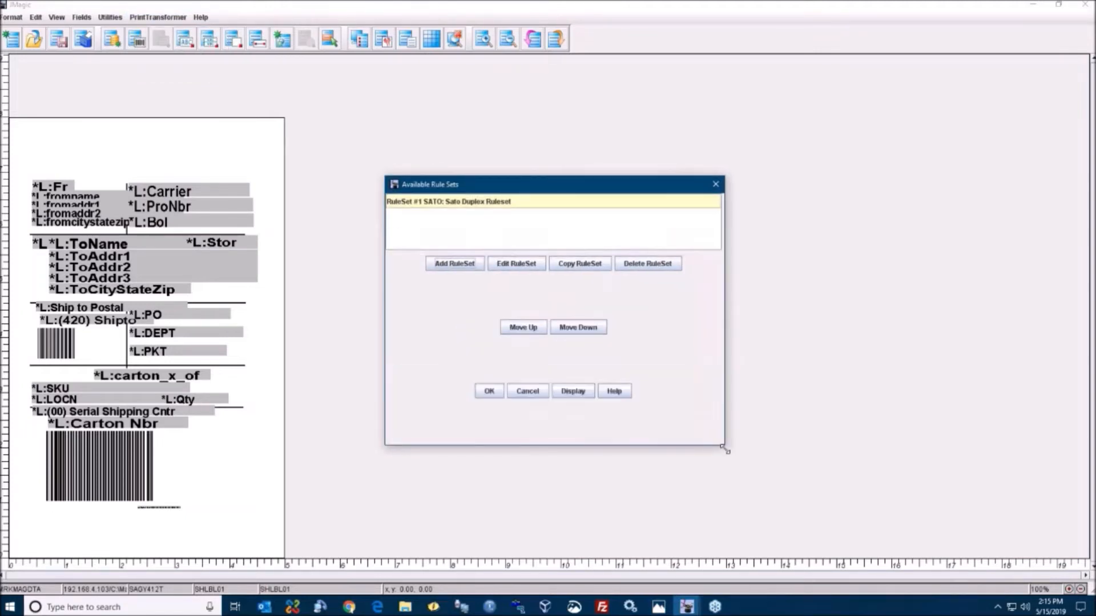
pyautogui.moveTo(571, 190); pyautogui.dragTo(542, 178)
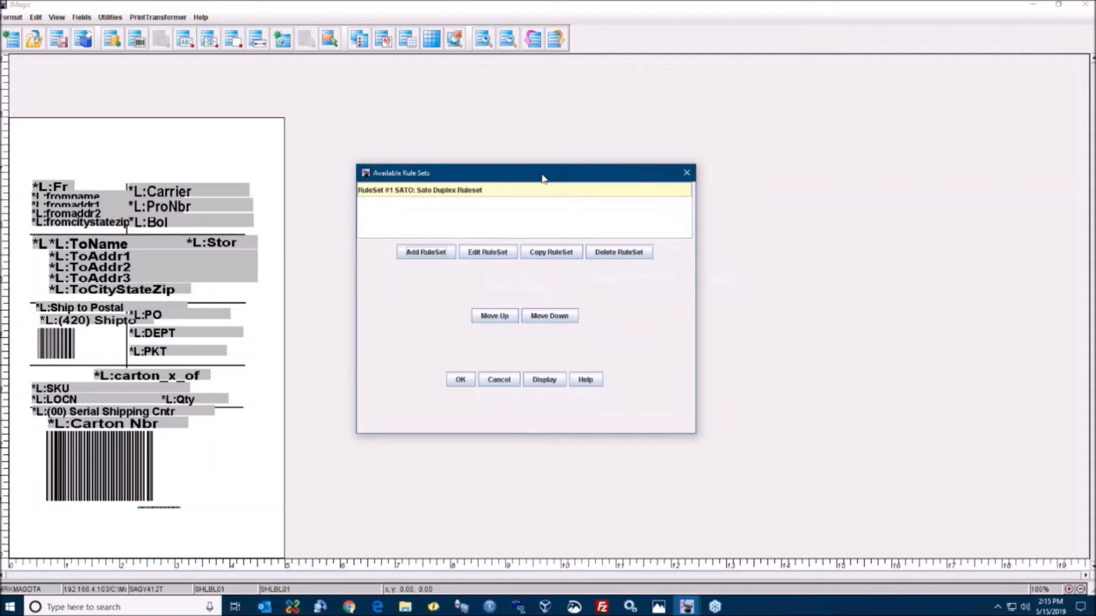
pyautogui.click(482, 254)
pyautogui.click(482, 254)
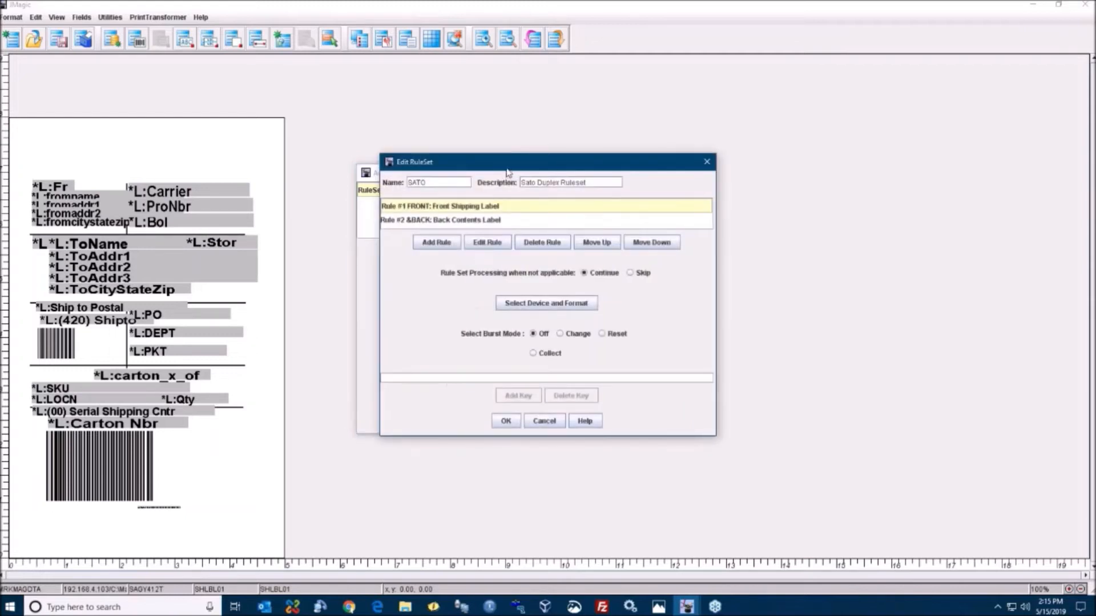
pyautogui.moveTo(516, 159); pyautogui.dragTo(518, 160)
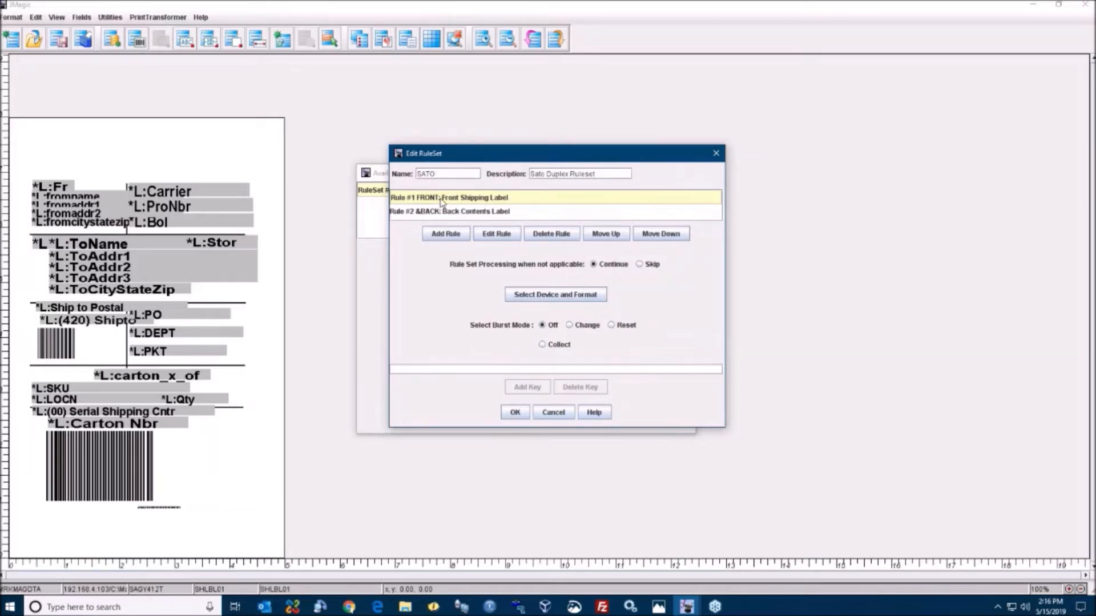
# Open the FRONT shipping label rule and its OPTION1 to view the option's test and actions.
pyautogui.moveTo(441, 201)
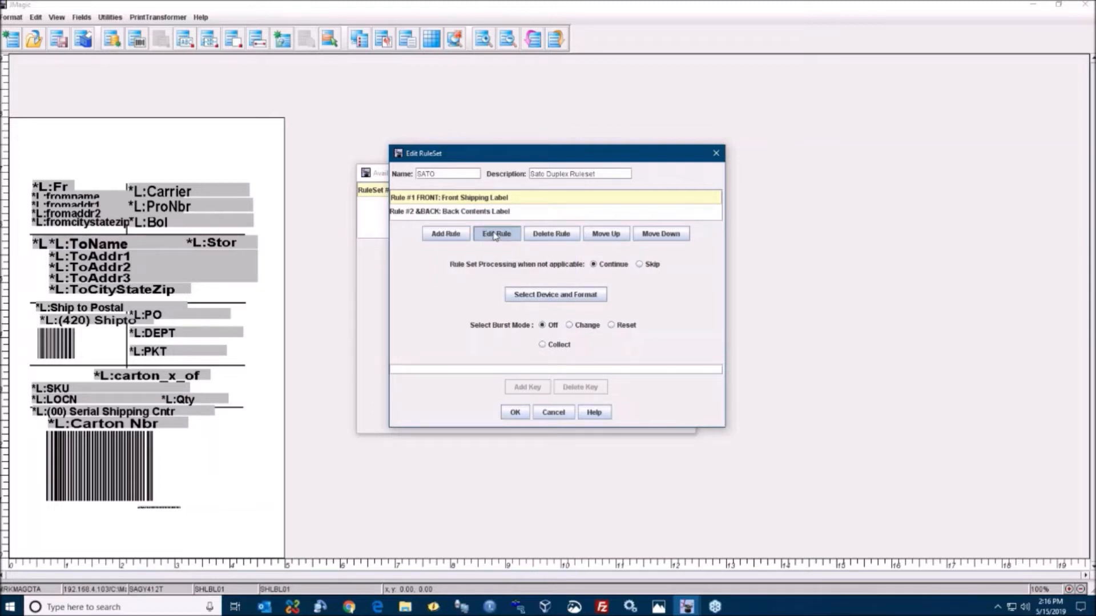
pyautogui.click(494, 236)
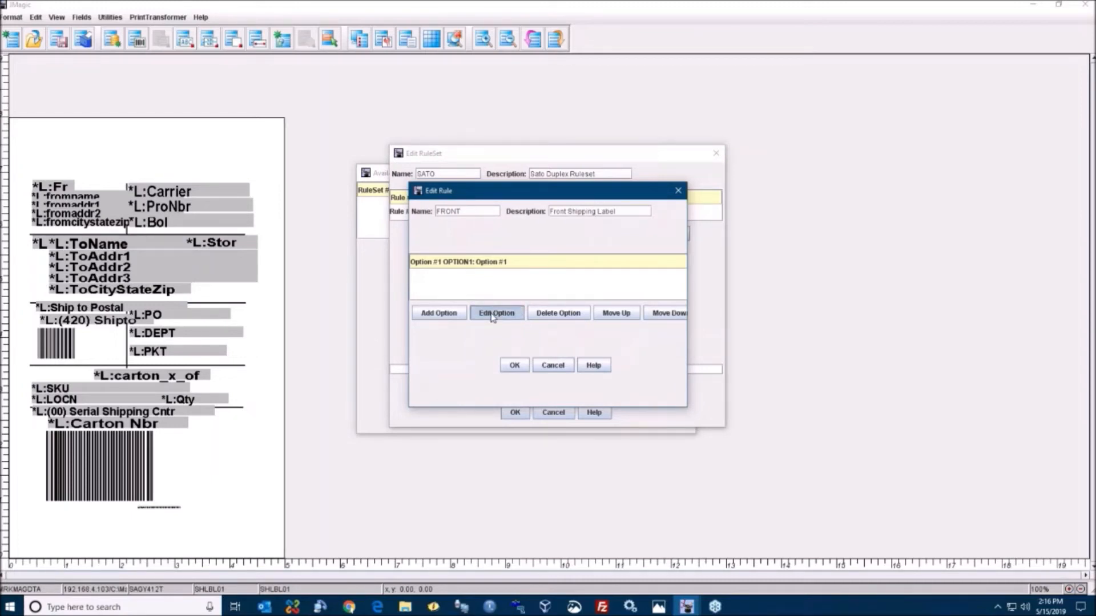
pyautogui.click(493, 315)
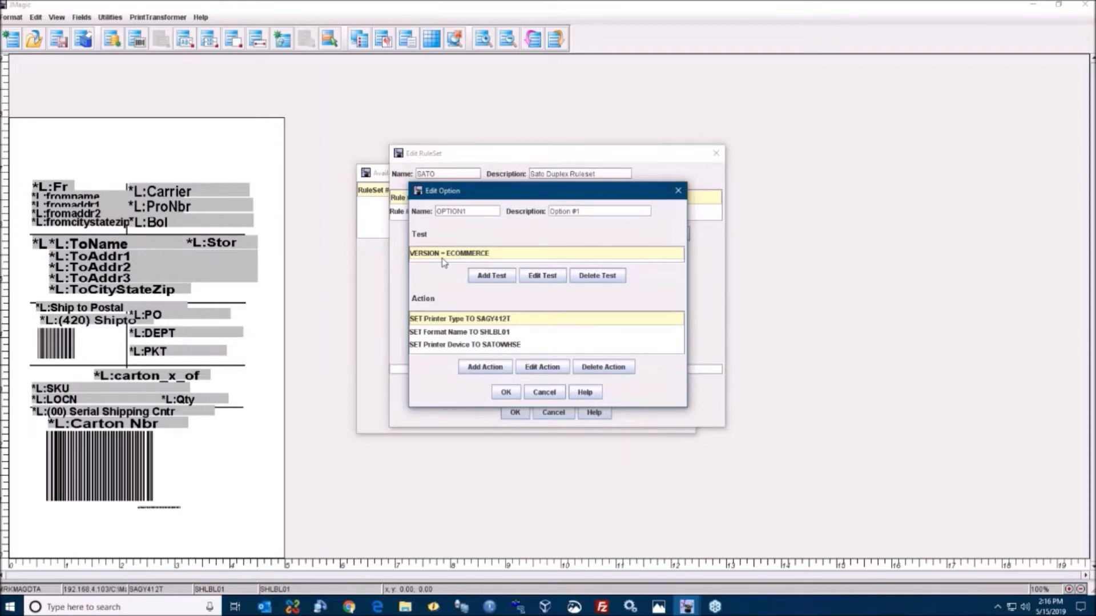
# Open the VERSION = ECOMMERCE test and look through the available format variables and comparison operators.
pyautogui.click(542, 276)
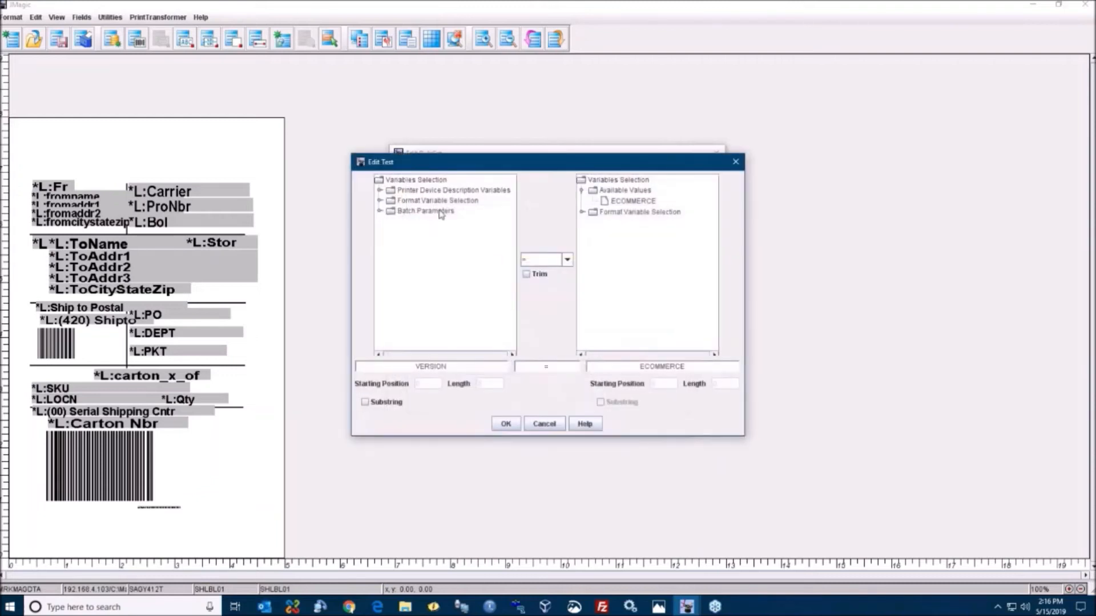
pyautogui.doubleClick(437, 201)
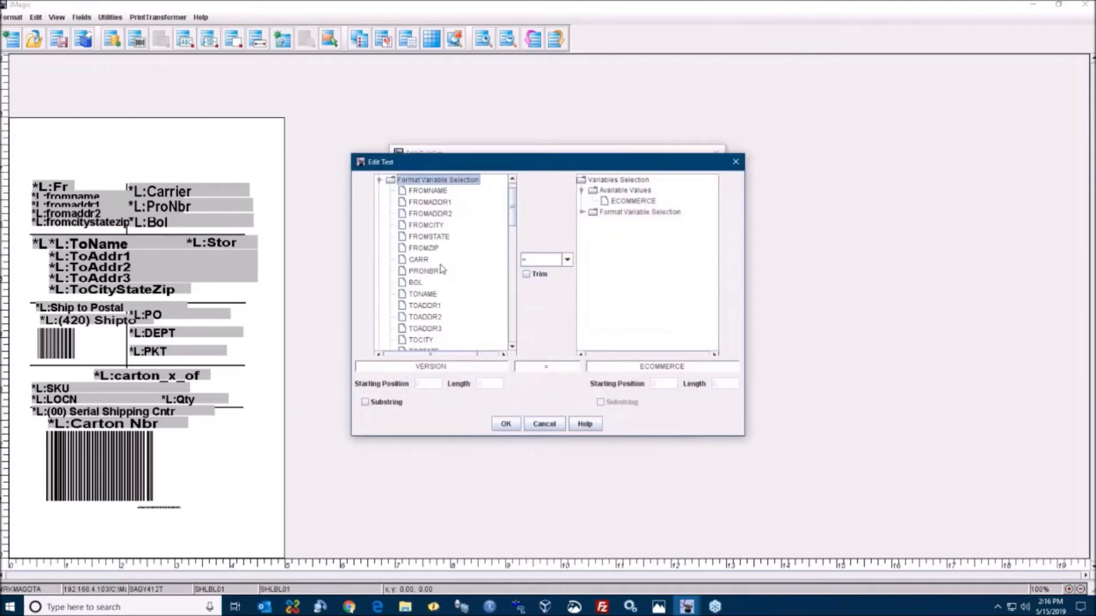
pyautogui.scroll(-8, 442, 269)
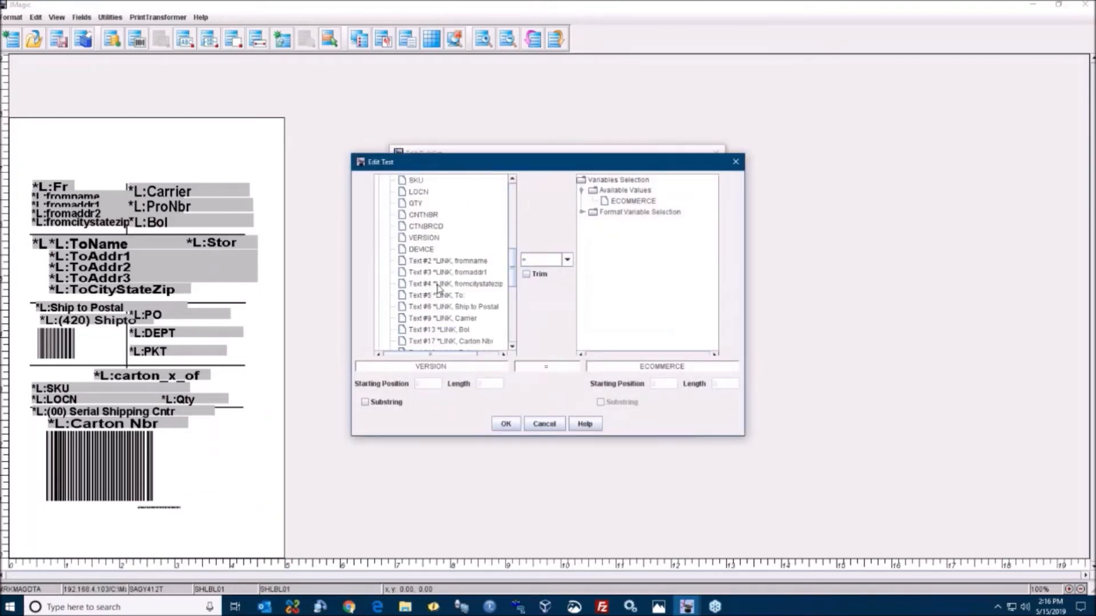
pyautogui.scroll(5, 437, 288)
pyautogui.click(542, 260)
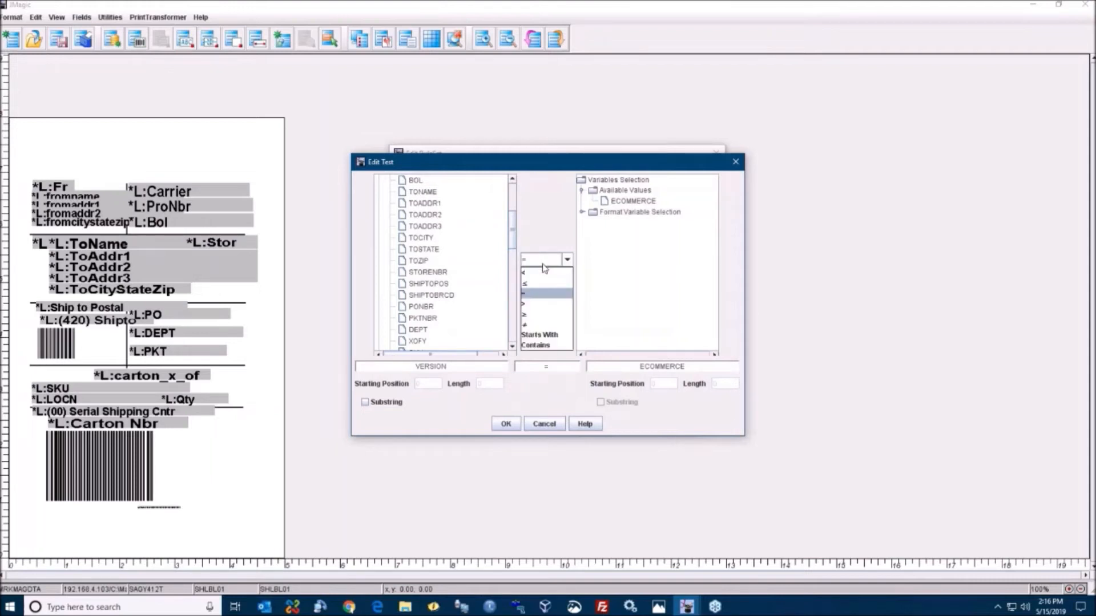
pyautogui.click(541, 212)
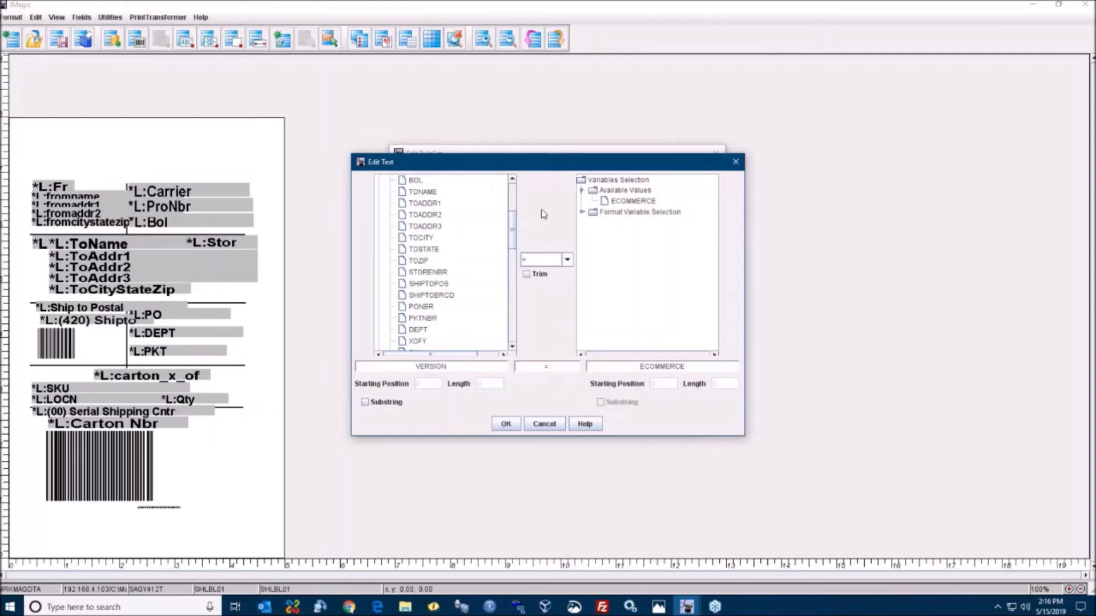
# Close the VERSION = ECOMMERCE test without changes and review OPTION1's printer type, format name and printer device actions.
pyautogui.click(547, 424)
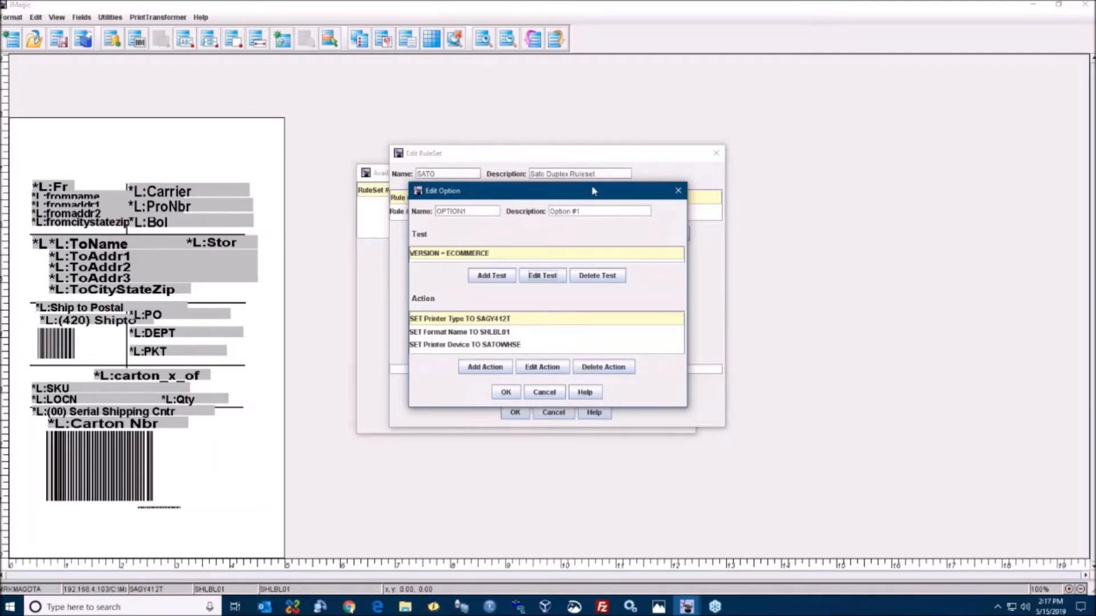
pyautogui.moveTo(592, 189); pyautogui.dragTo(603, 183)
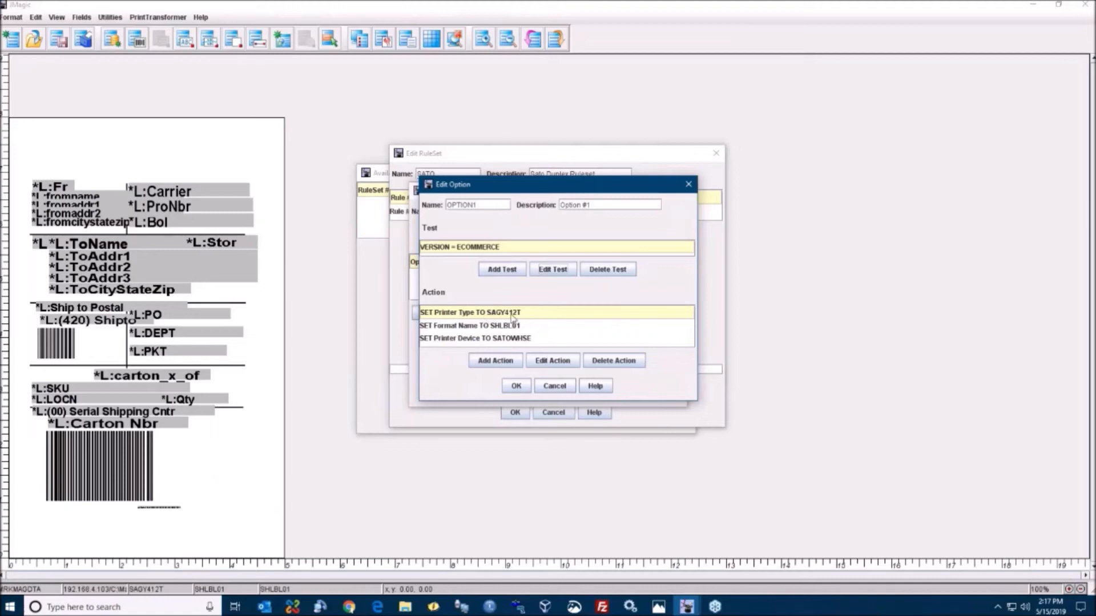
pyautogui.click(483, 327)
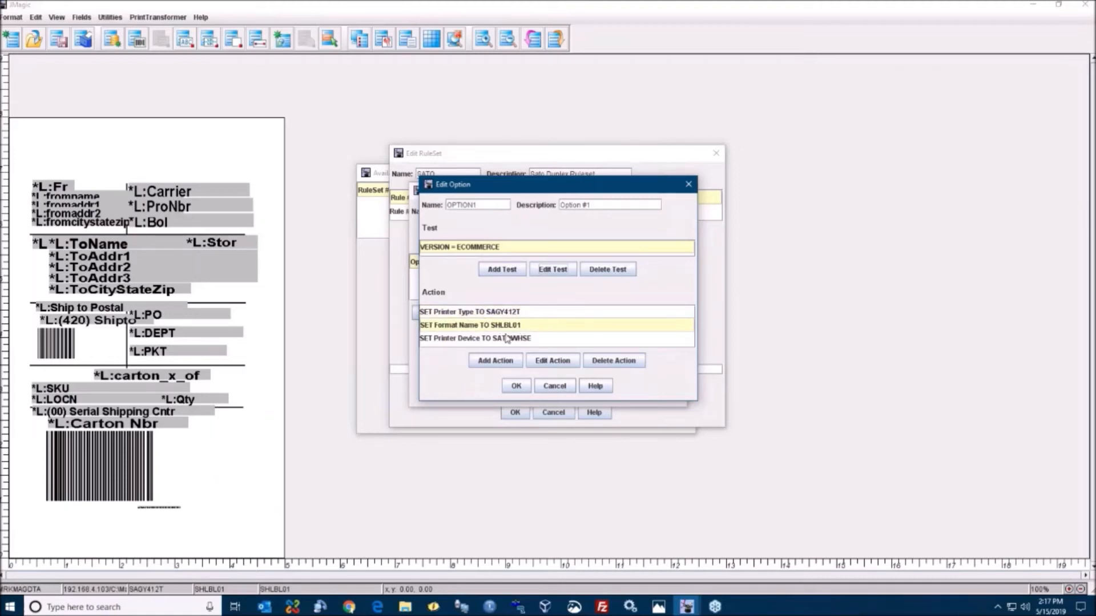
pyautogui.click(505, 339)
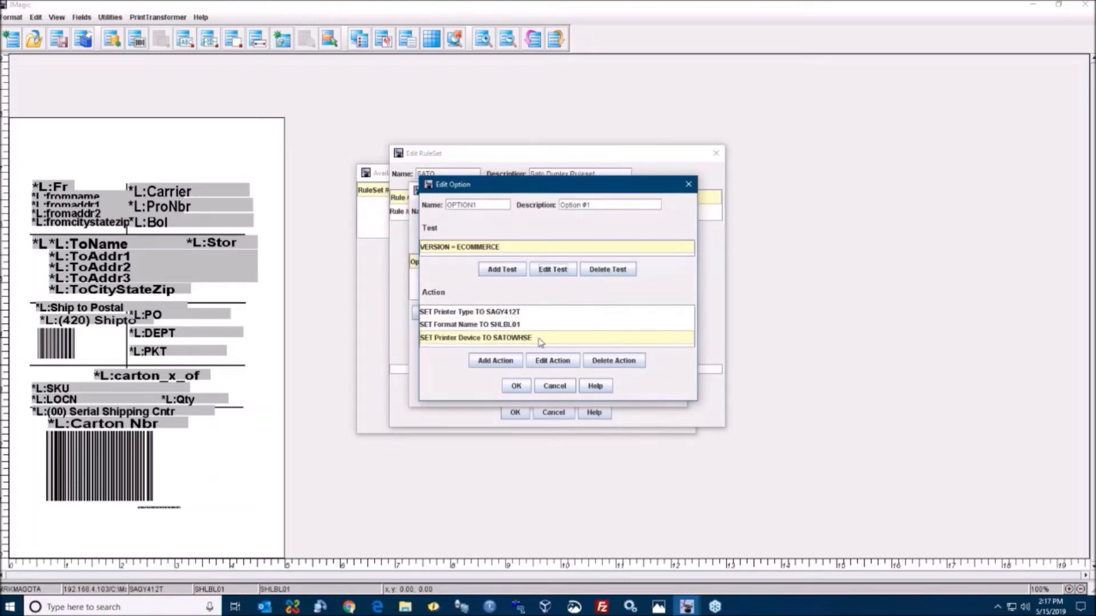
# Add an action setting Duplex to *YES to the FRONT rule's OPTION1, and accept the option and the rule.
pyautogui.click(497, 365)
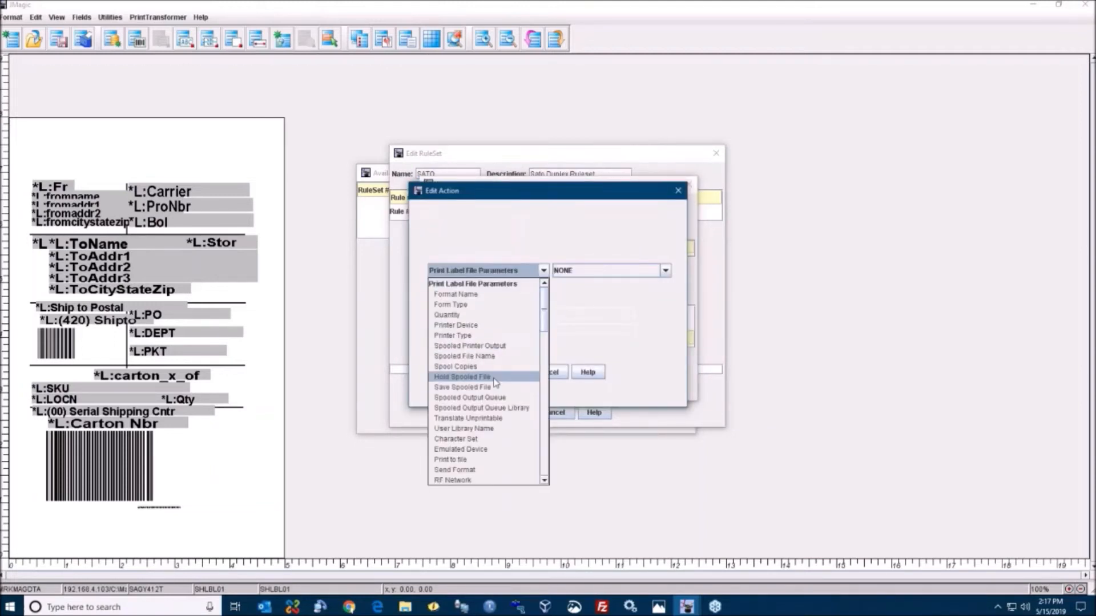
pyautogui.scroll(-5, 495, 381)
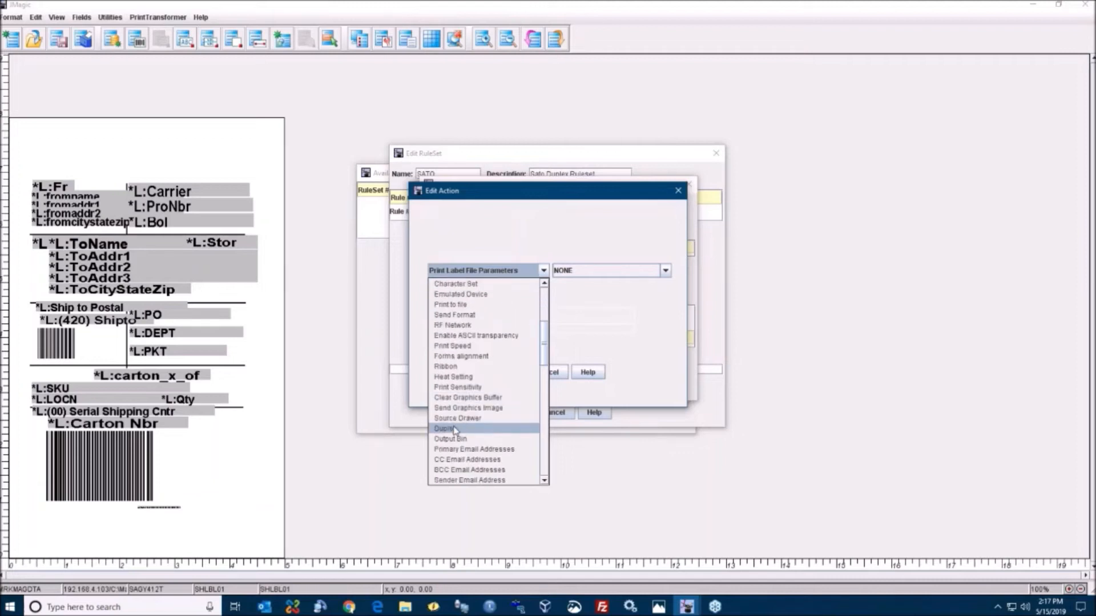
pyautogui.click(473, 429)
pyautogui.click(628, 280)
pyautogui.click(612, 298)
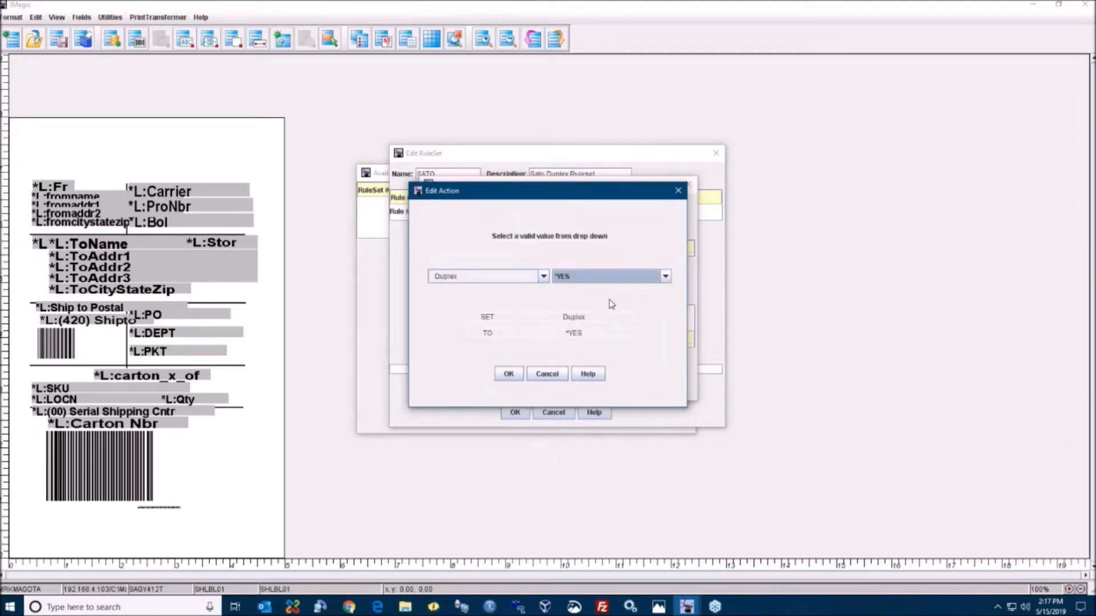
pyautogui.click(507, 374)
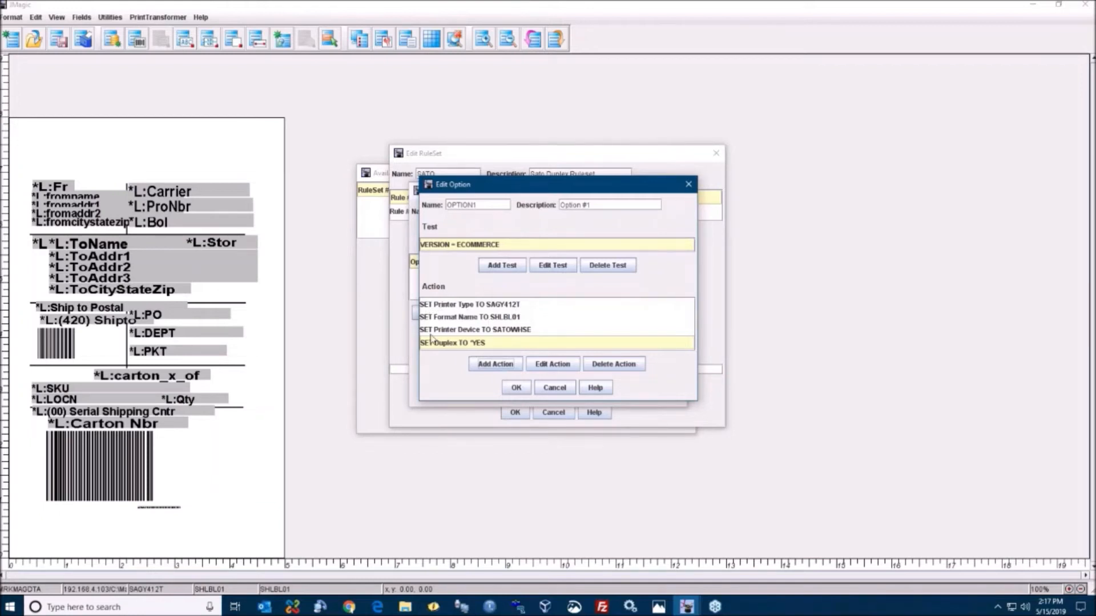
pyautogui.click(516, 388)
pyautogui.click(515, 366)
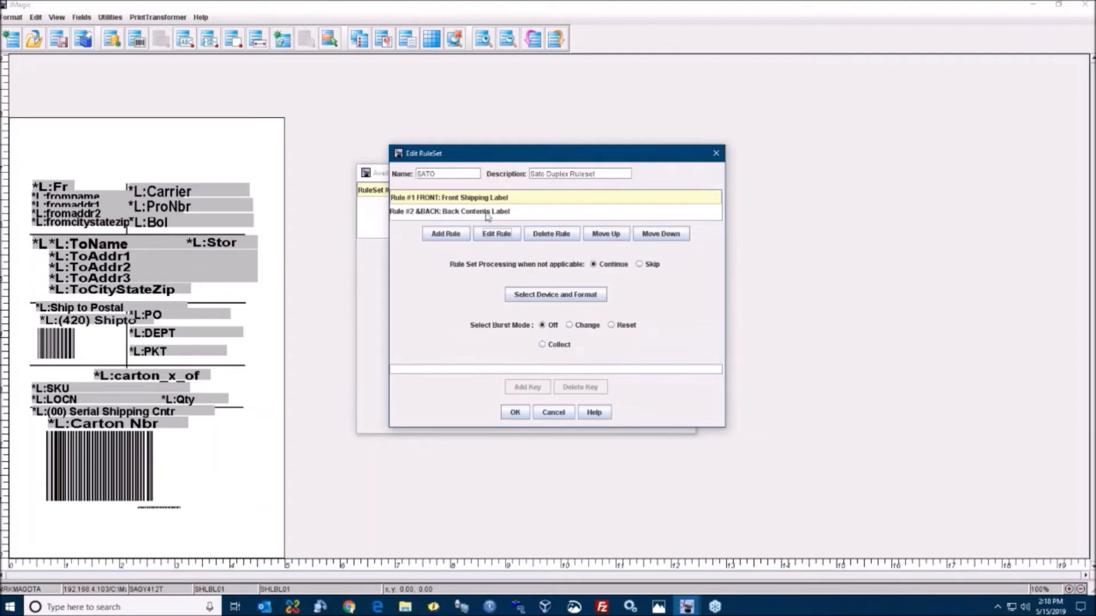
# Open the &BACK contents label rule and its OPTION1 to view the option's test and actions.
pyautogui.click(505, 211)
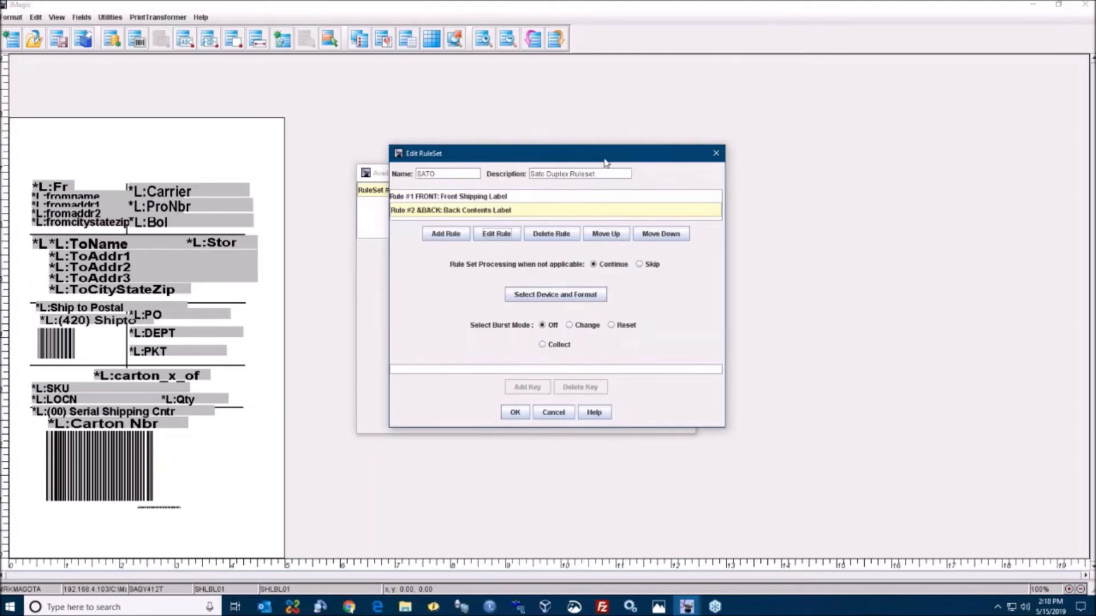
pyautogui.moveTo(606, 162); pyautogui.dragTo(597, 168)
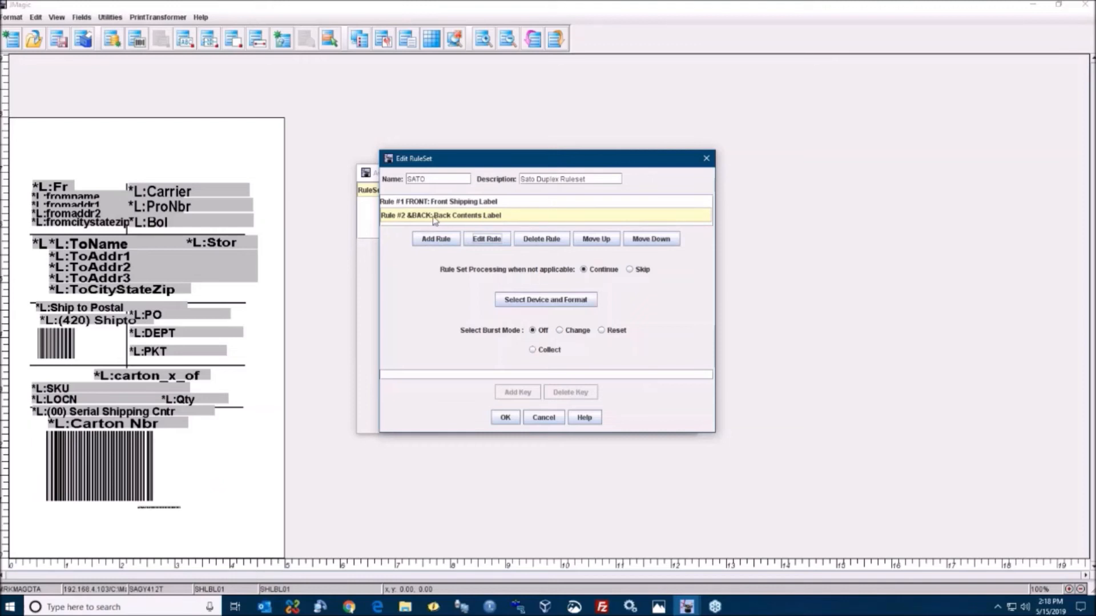
pyautogui.moveTo(435, 221)
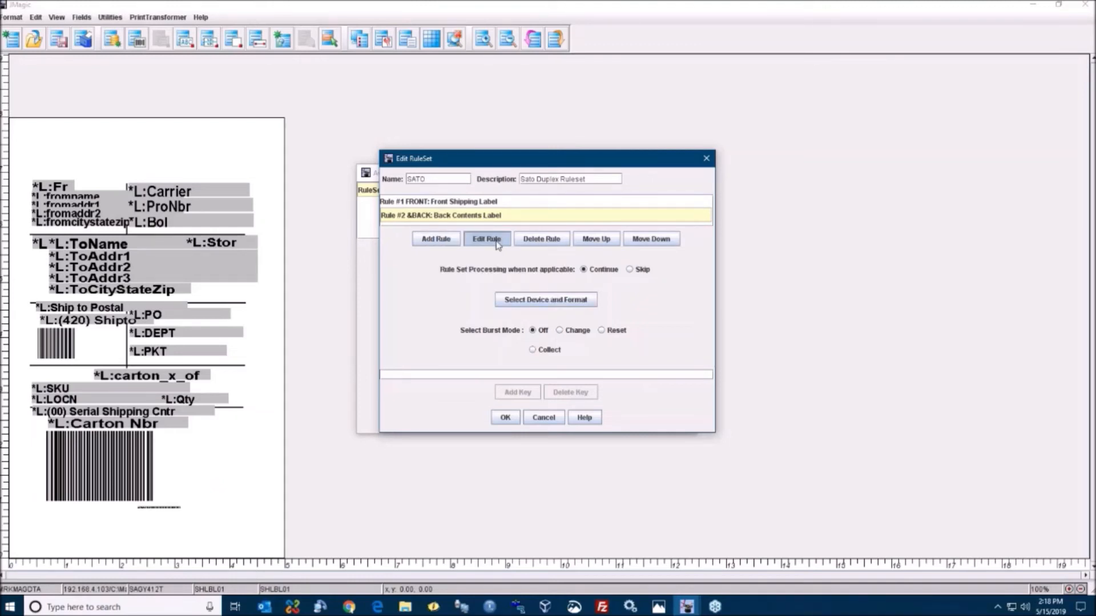
pyautogui.click(497, 244)
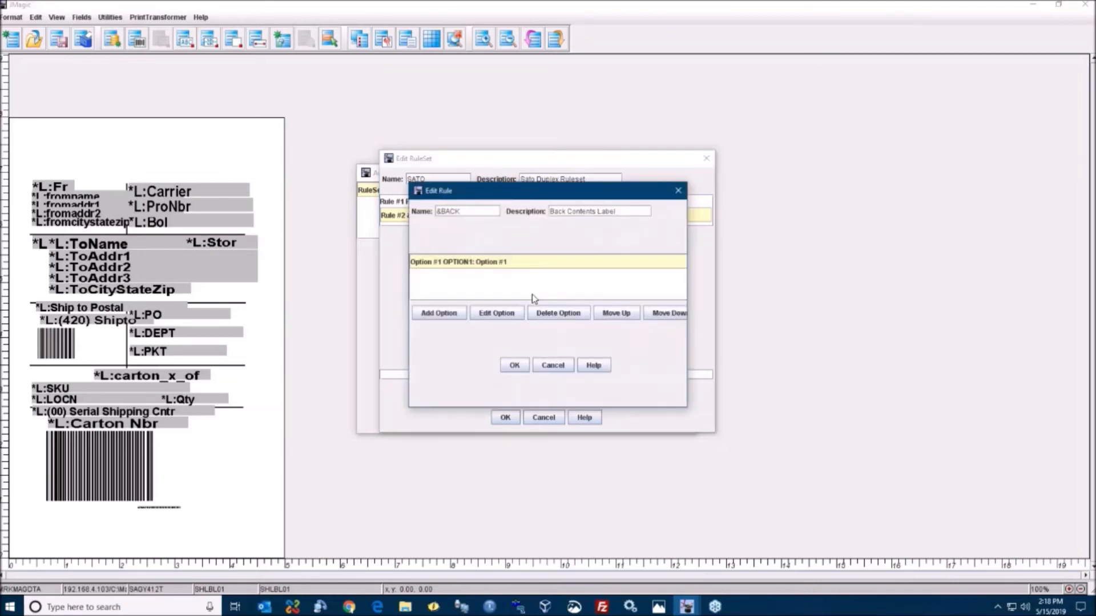
pyautogui.click(497, 314)
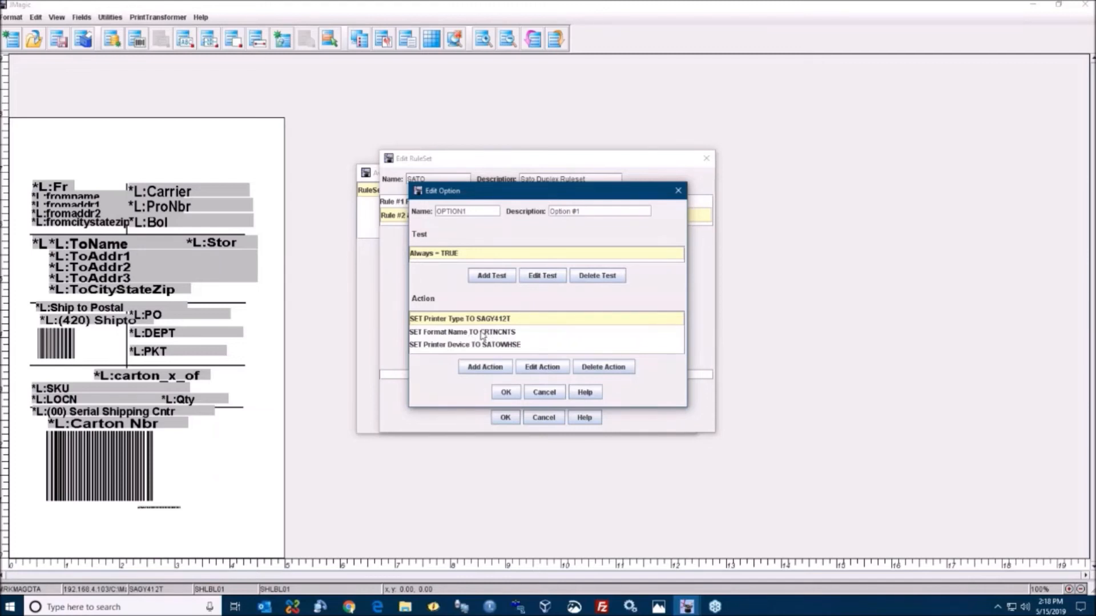
# Review the back label option's format name, printer type and printer device actions, and leave the option and rule without changes.
pyautogui.click(507, 332)
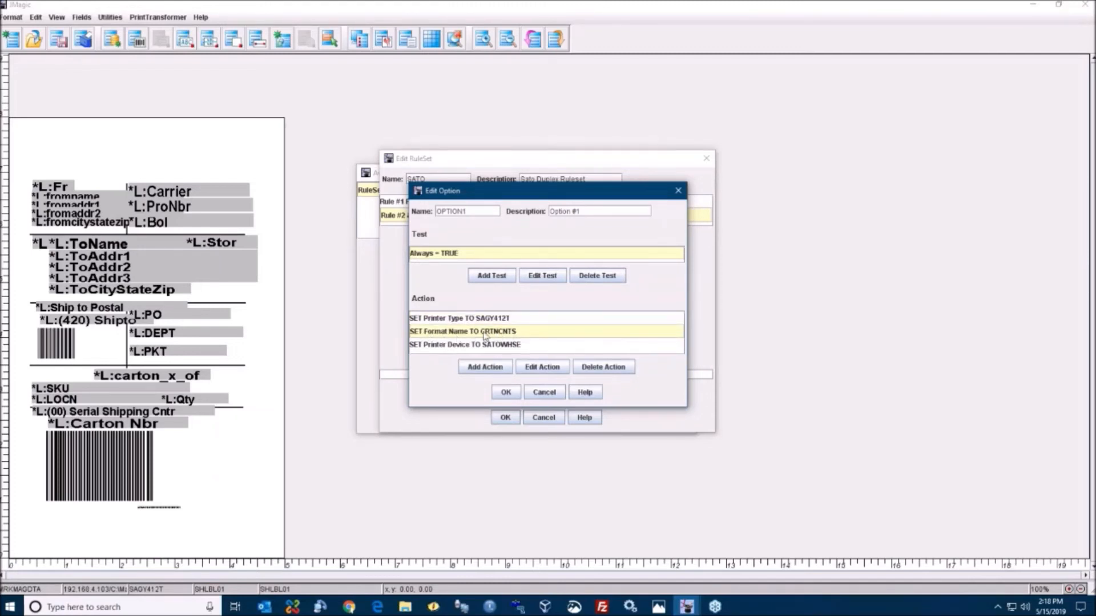
pyautogui.click(494, 319)
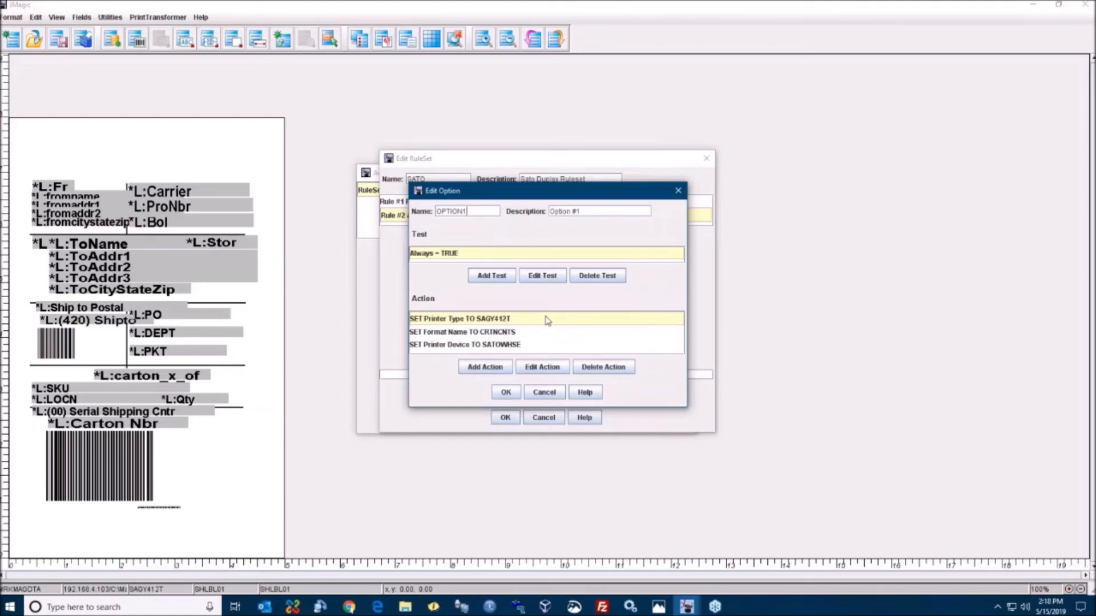
pyautogui.click(507, 345)
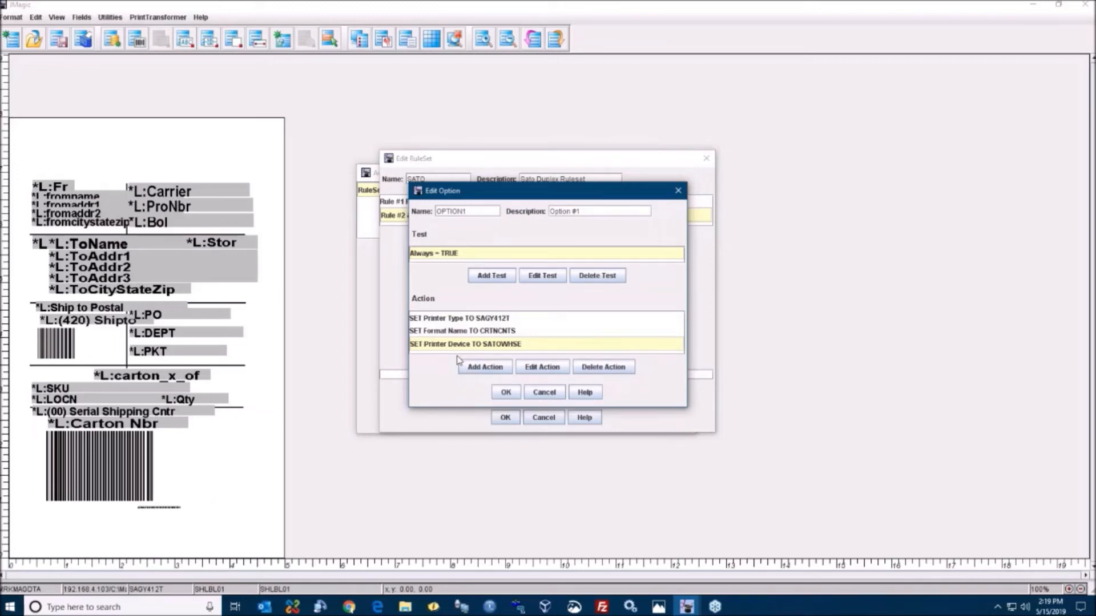
pyautogui.click(550, 394)
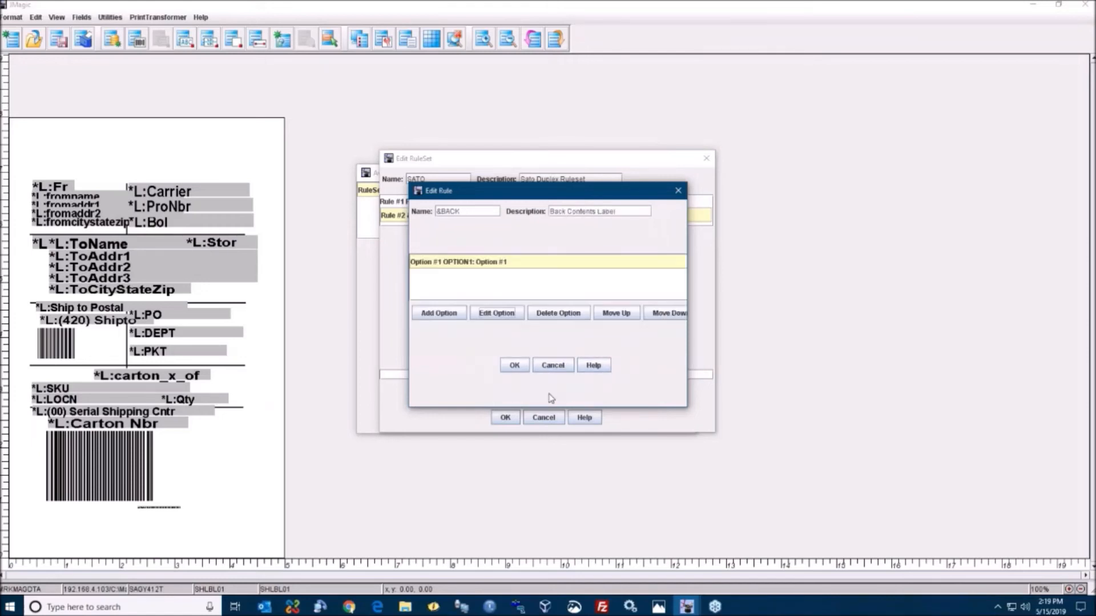
pyautogui.click(552, 366)
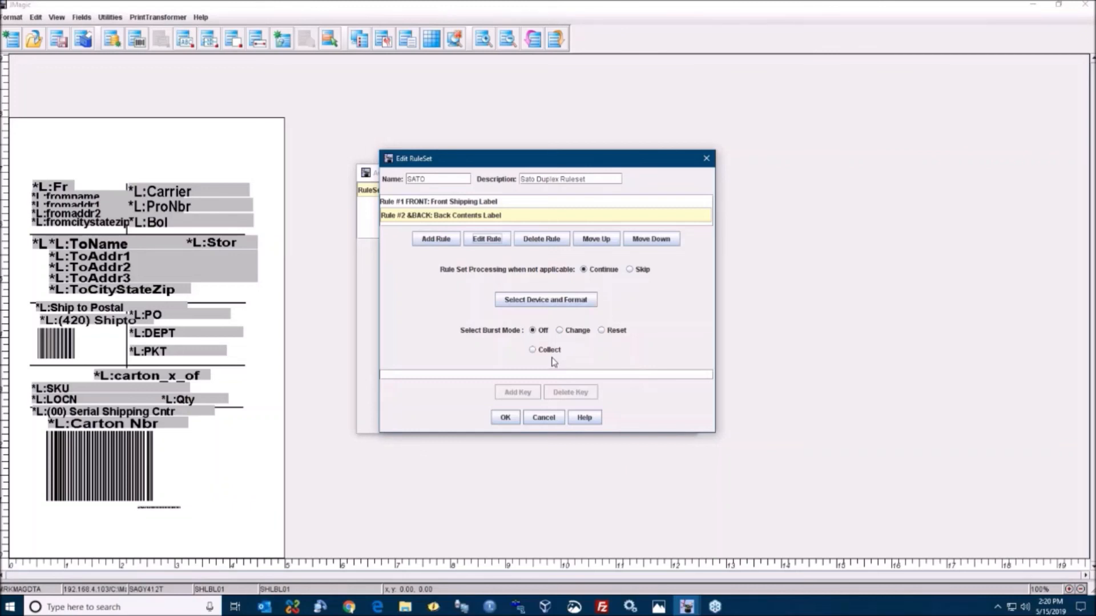
pyautogui.moveTo(517, 161); pyautogui.dragTo(521, 165)
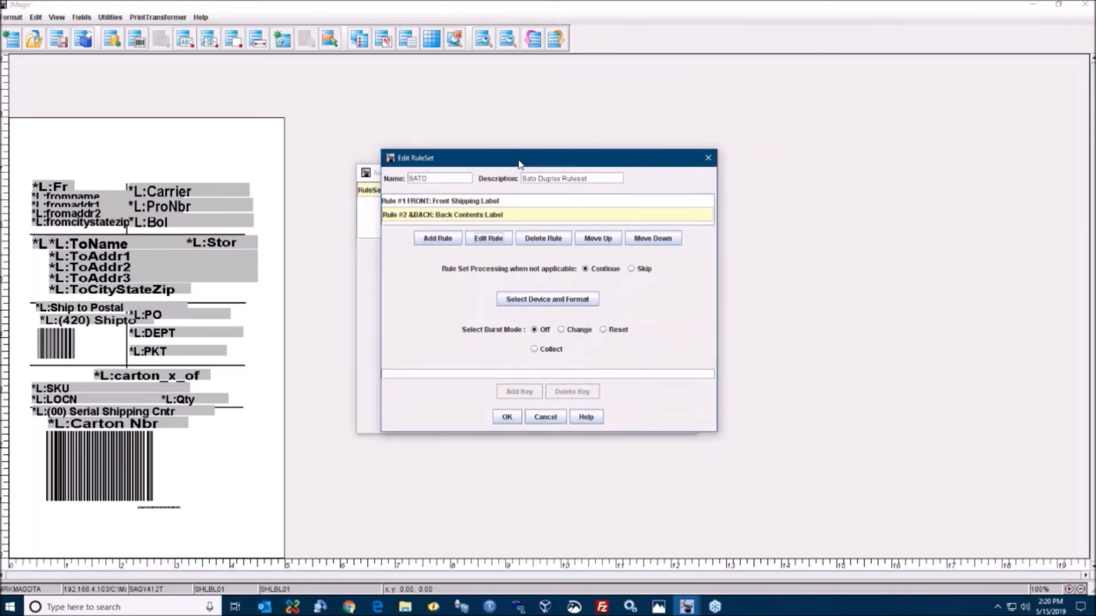